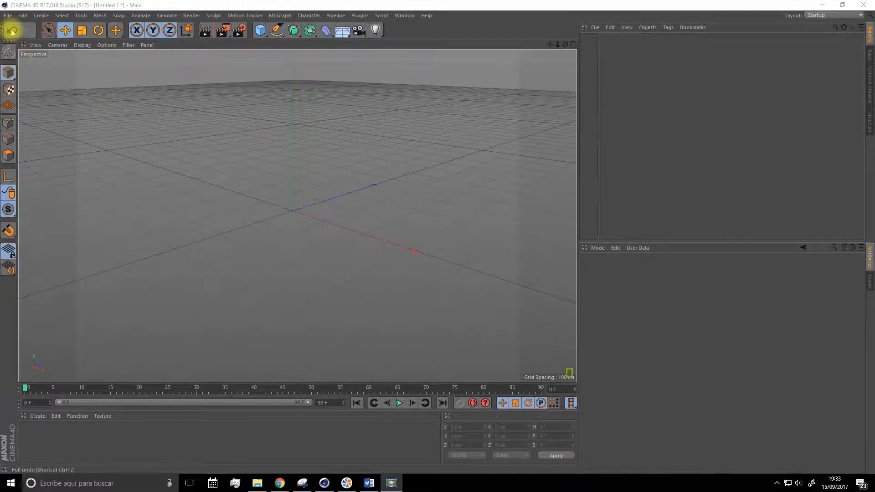
Open the preferences and set the interface language to Castellano (es)
left_click(9, 16)
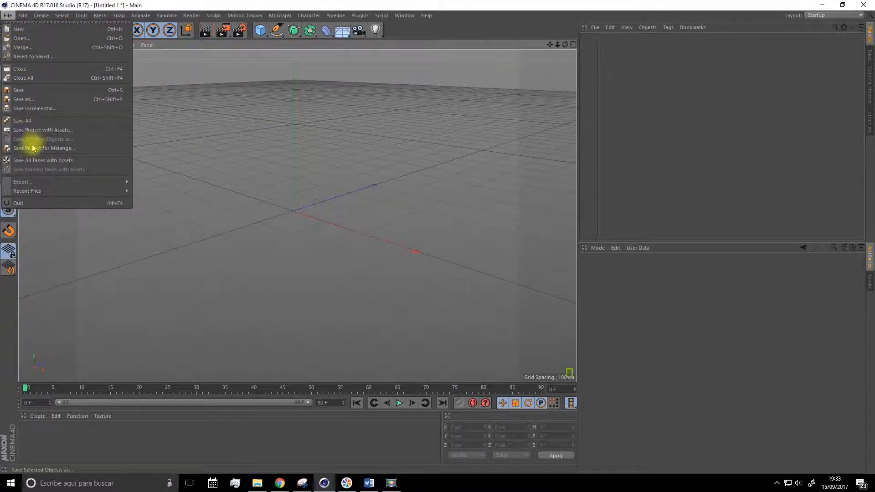
mouse_move(22, 17)
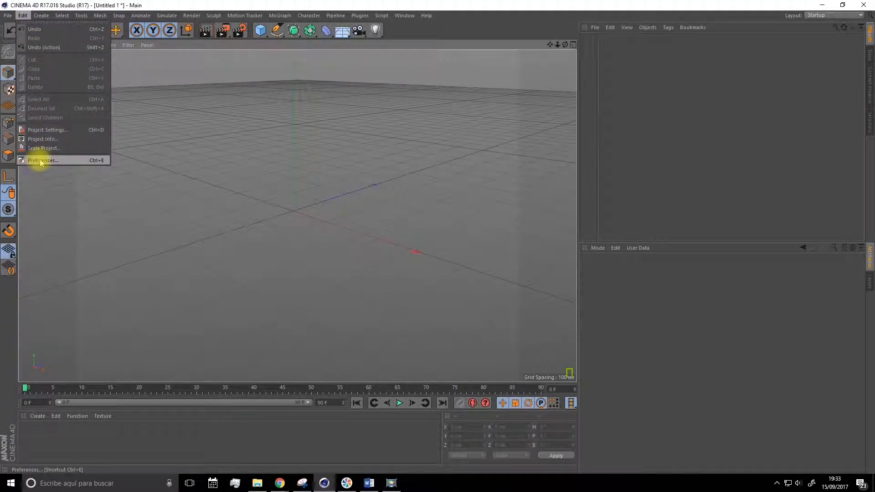
left_click(59, 161)
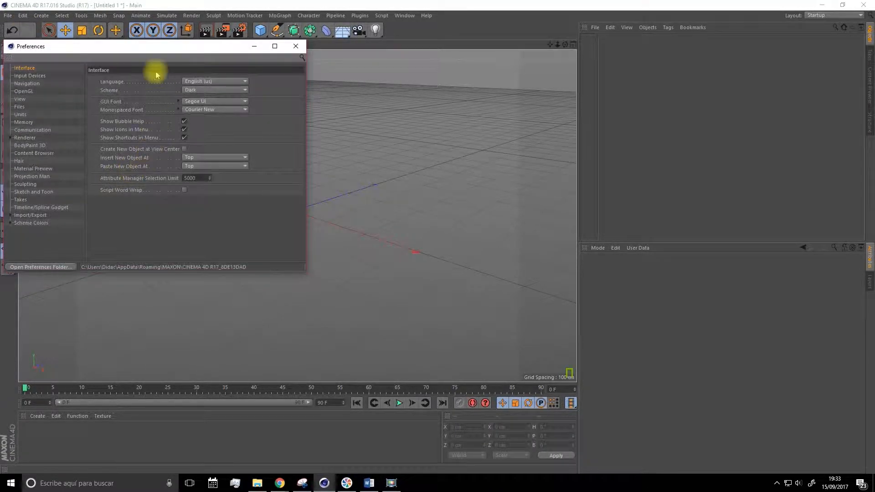
left_click_drag(152, 47, 302, 74)
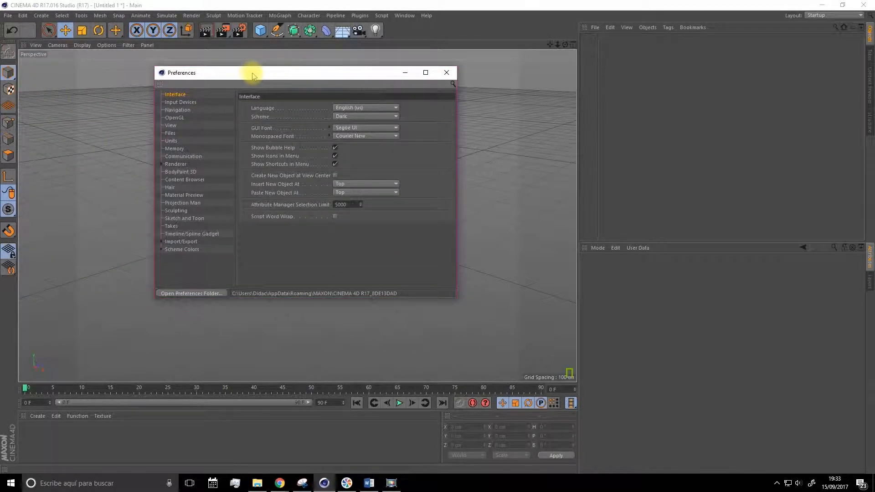
left_click_drag(241, 70, 229, 64)
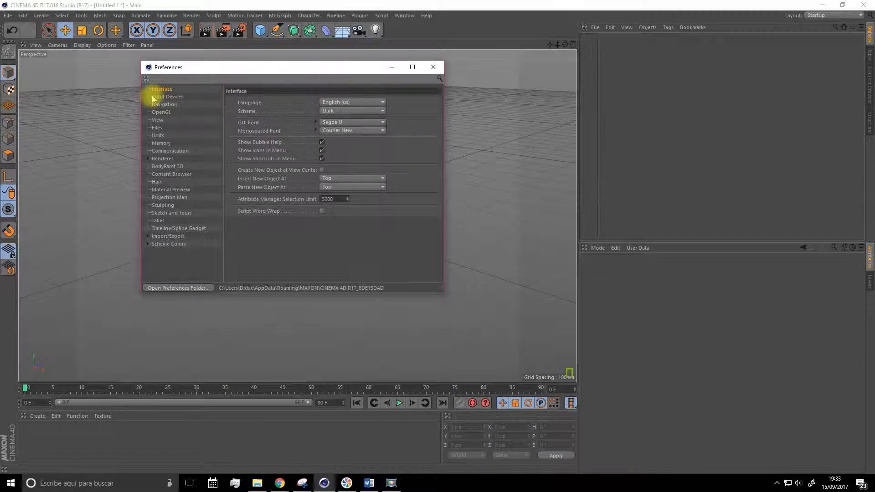
left_click(343, 103)
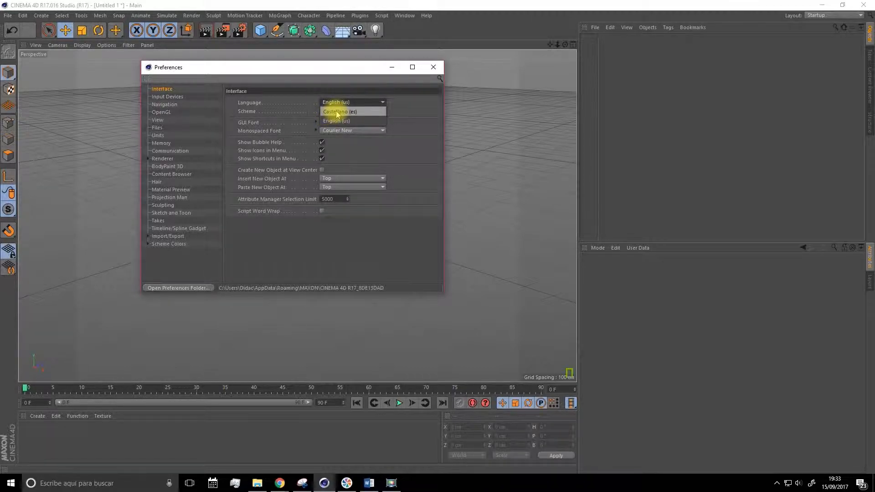
left_click(337, 112)
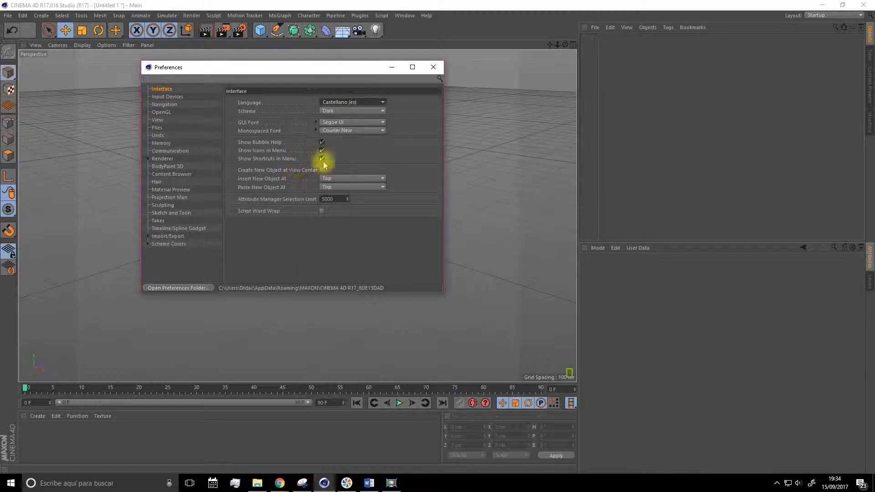
Set the interface language back to English (us) and close the preferences
left_click(336, 102)
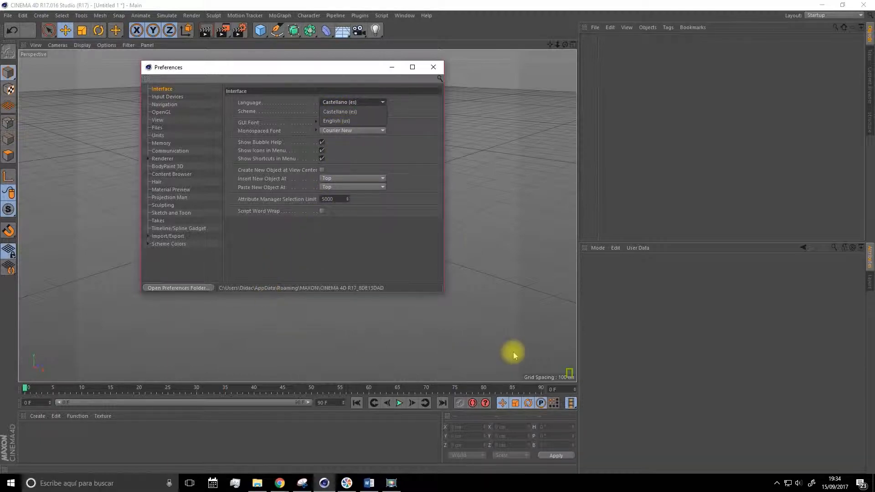
left_click(332, 120)
left_click(432, 67)
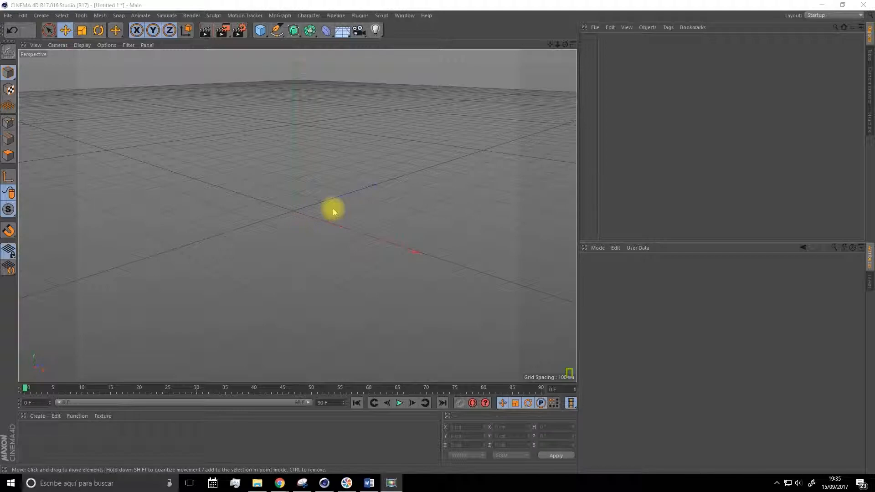
Show the four-view layout, look at the Top view full size, and return to the full-size Perspective view
left_click(573, 44)
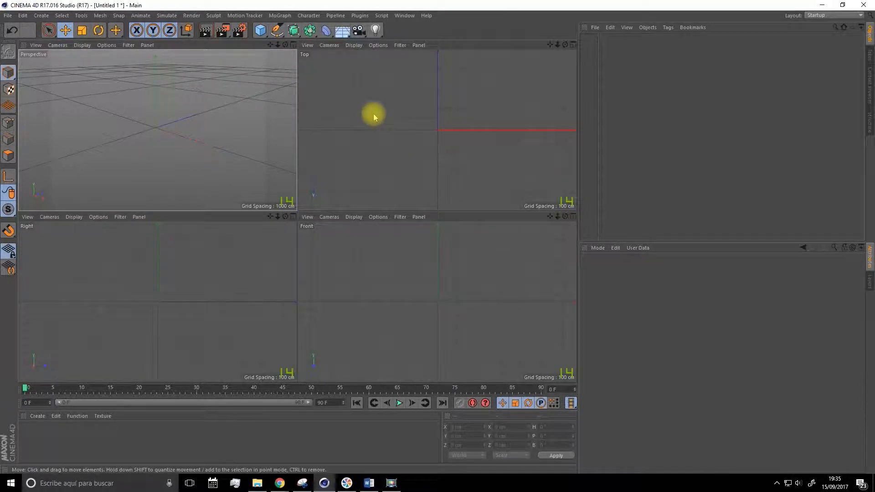
left_click(413, 110)
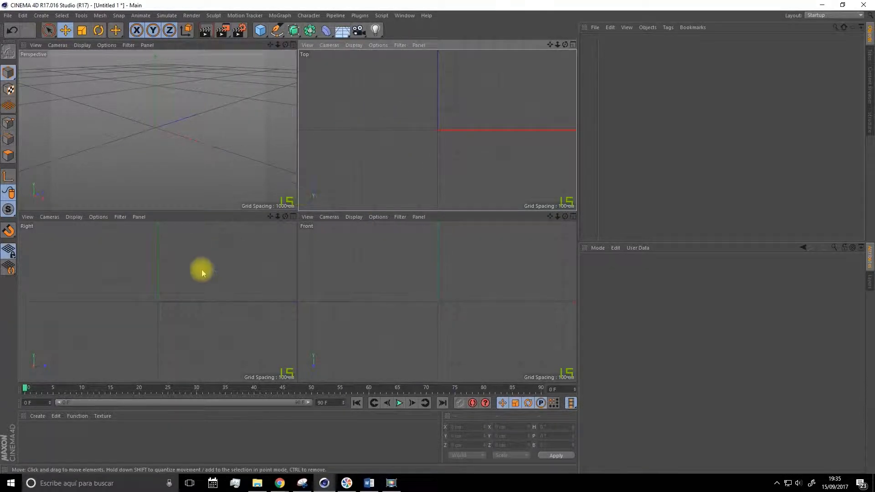
left_click(202, 270)
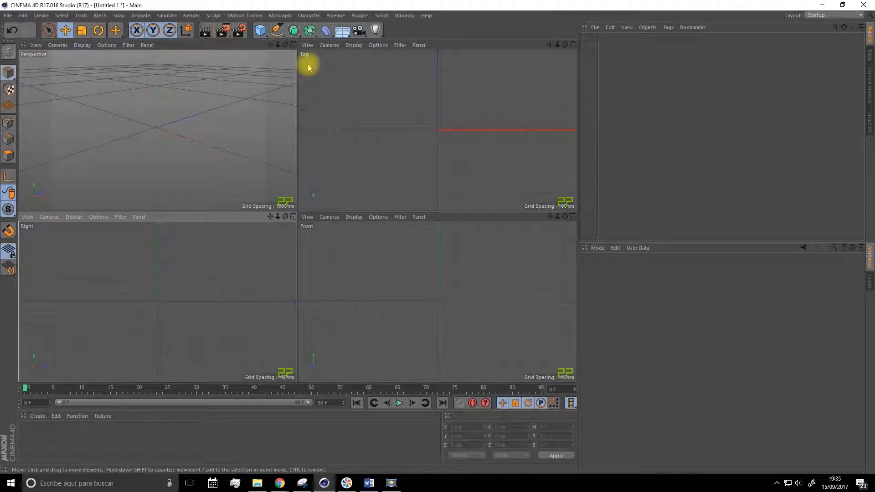
left_click(431, 121)
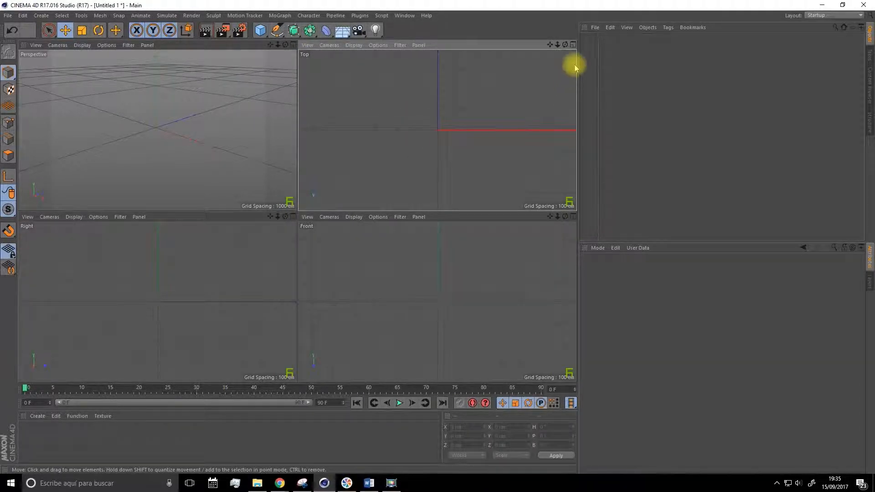
left_click(573, 44)
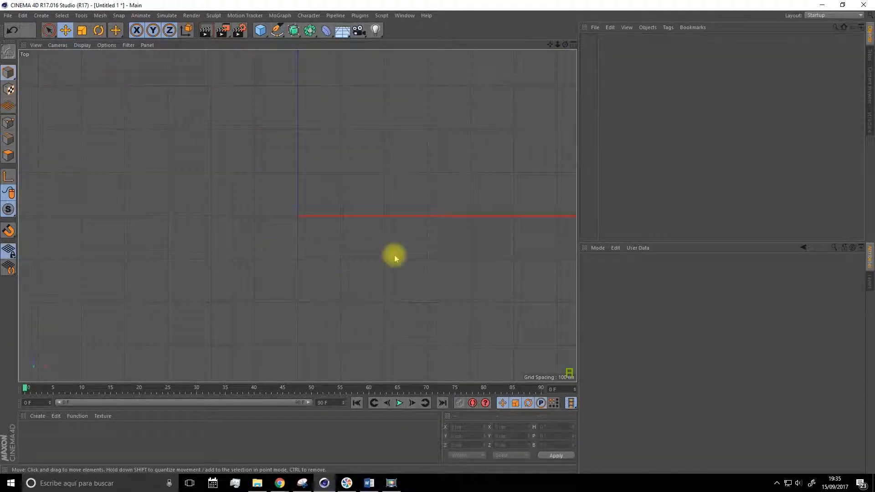
left_click(571, 44)
left_click(293, 45)
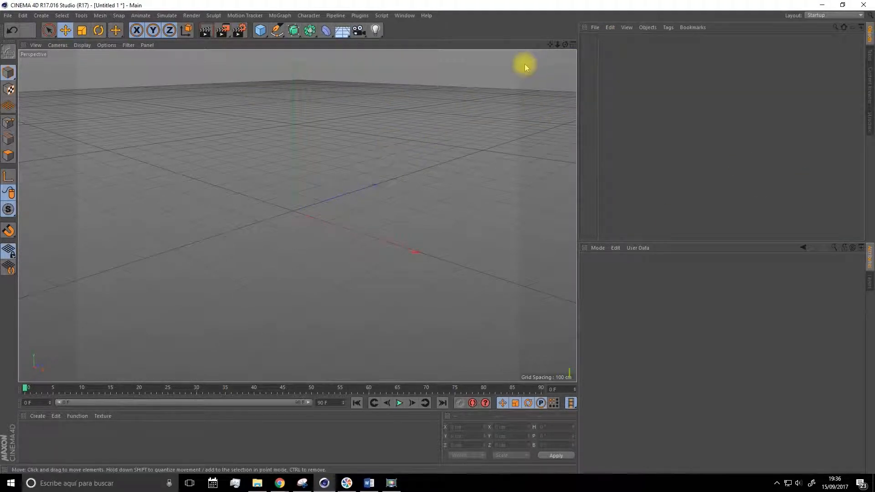
Add a cube primitive and a standard light at the scene origin
left_click_drag(261, 32, 327, 39)
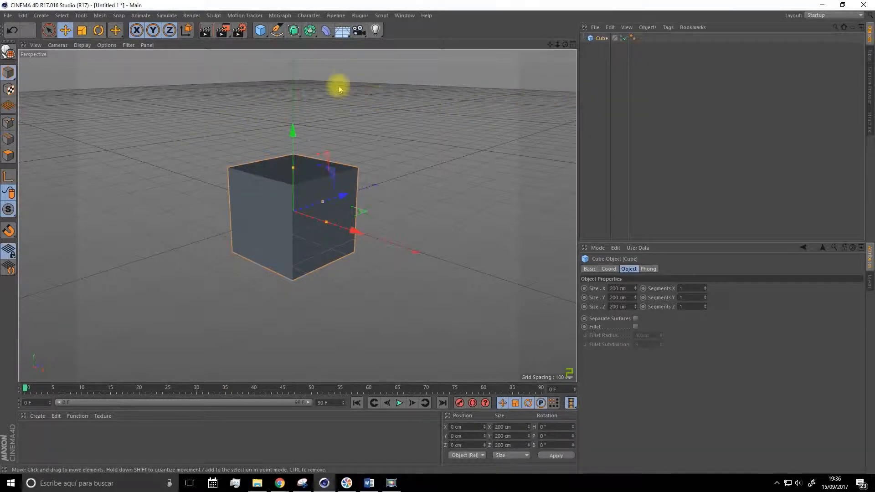
left_click(375, 31)
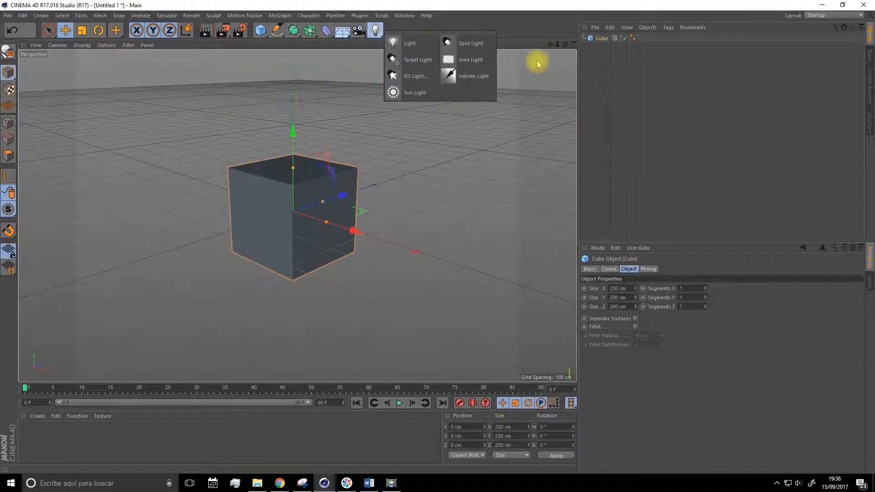
left_click(412, 40)
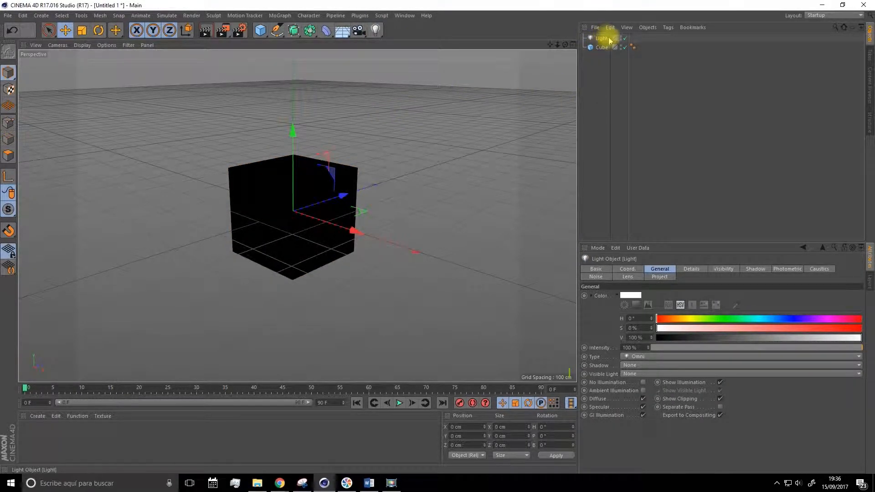
Raise the light above the cube to about Y 208 cm and list it before the cube in the object hierarchy
left_click(605, 41)
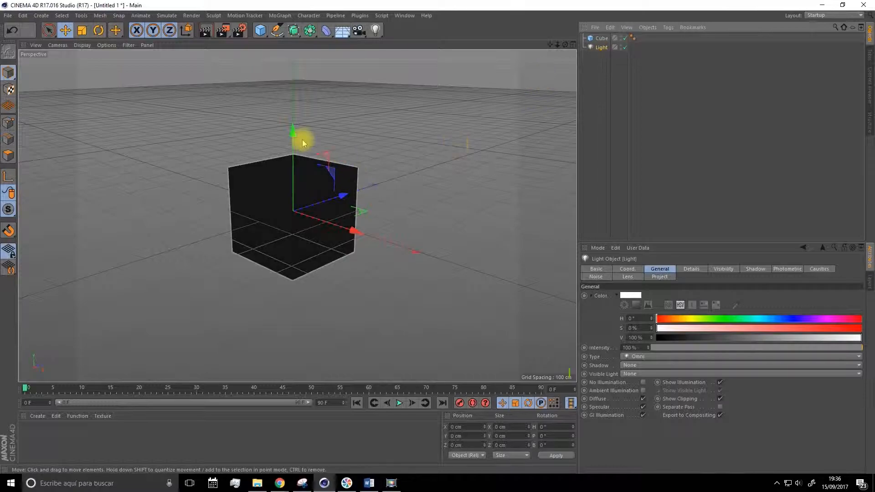
left_click_drag(293, 133, 294, 39)
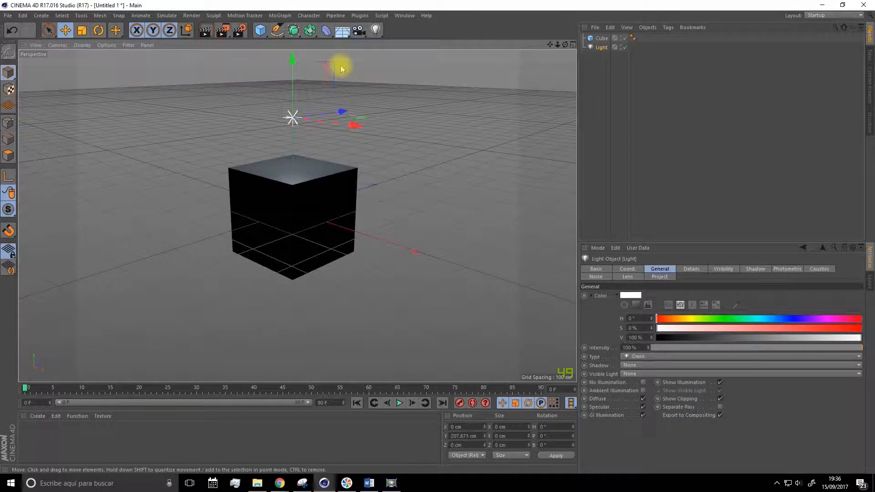
left_click_drag(603, 47, 602, 40)
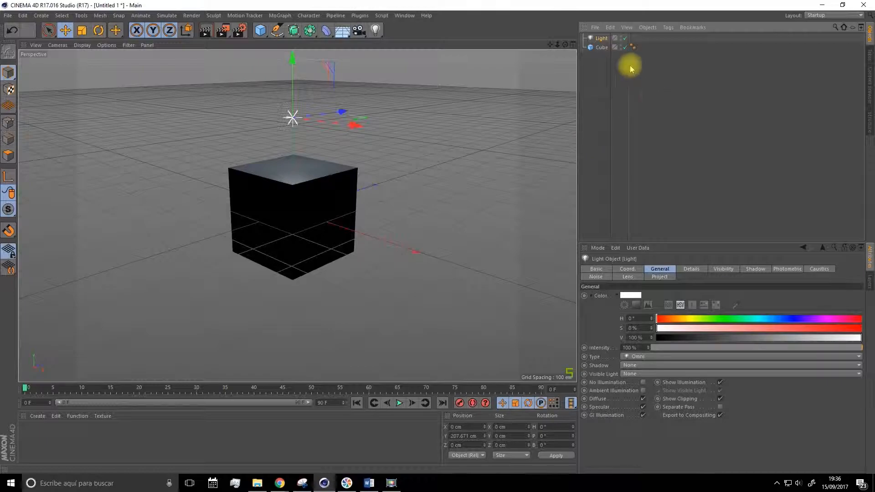
Examine the attributes of the cube and the light in turn, and leave both objects deselected
left_click(602, 47)
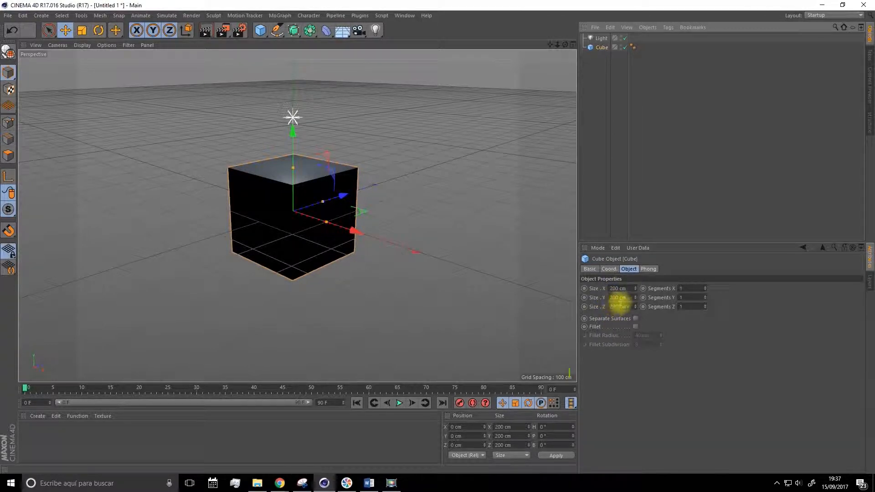
left_click(600, 41)
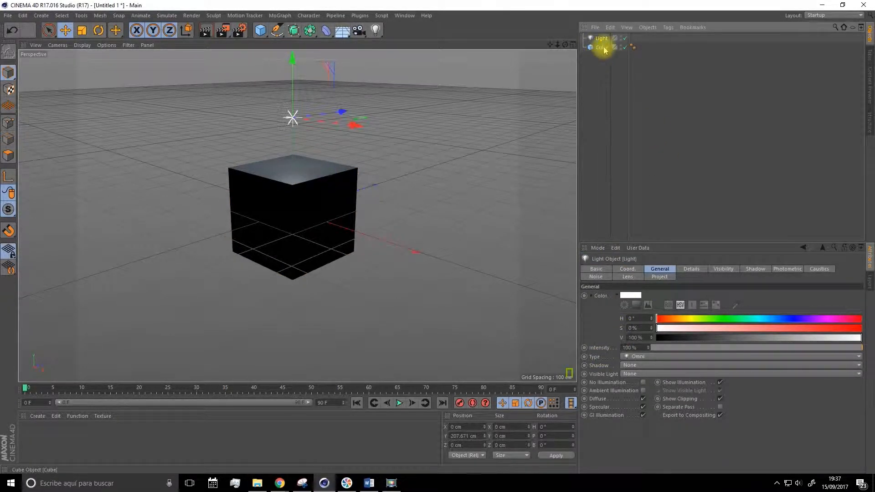
left_click(602, 47)
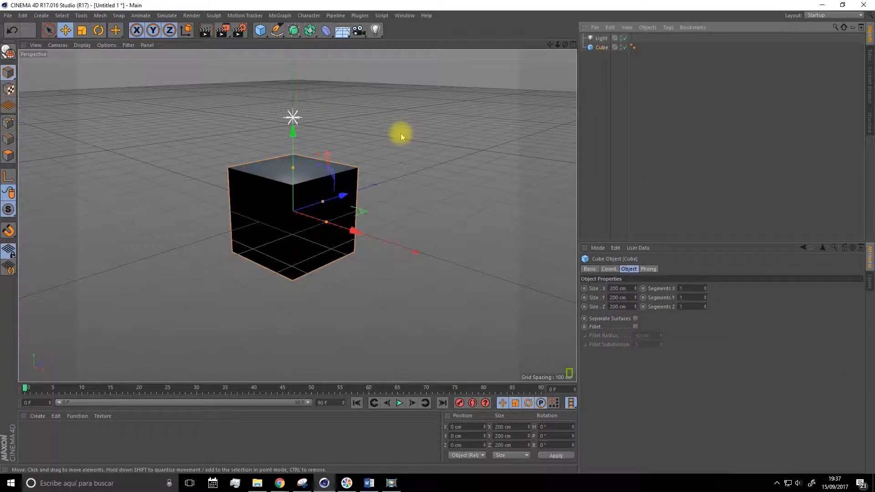
left_click(431, 117)
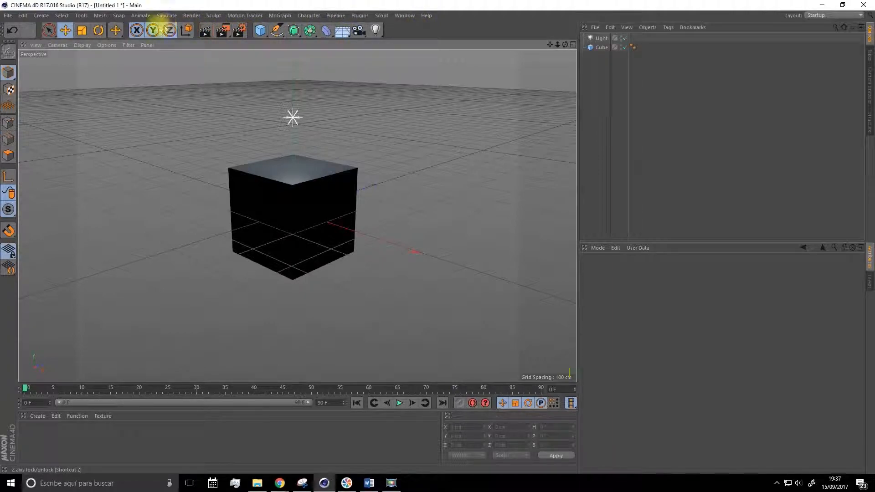
Try undoing and redoing the recent selection changes, leaving no object selected
left_click(13, 31)
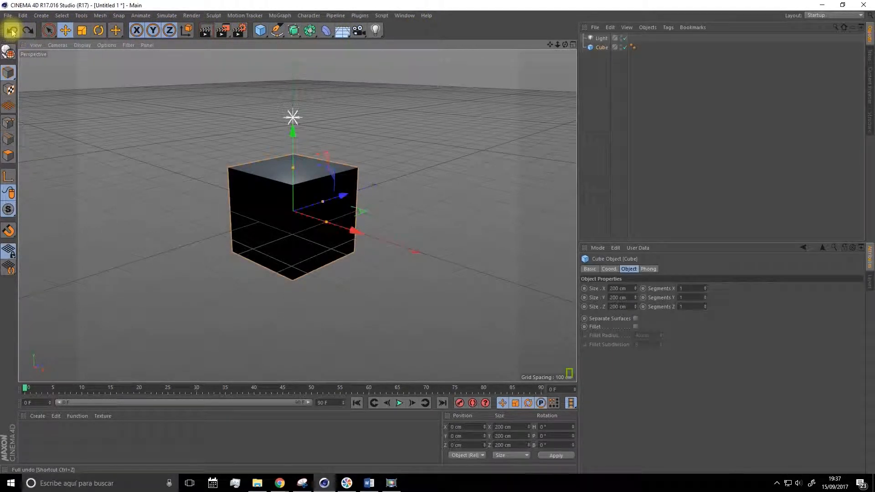
left_click(13, 33)
left_click(13, 32)
left_click(13, 32)
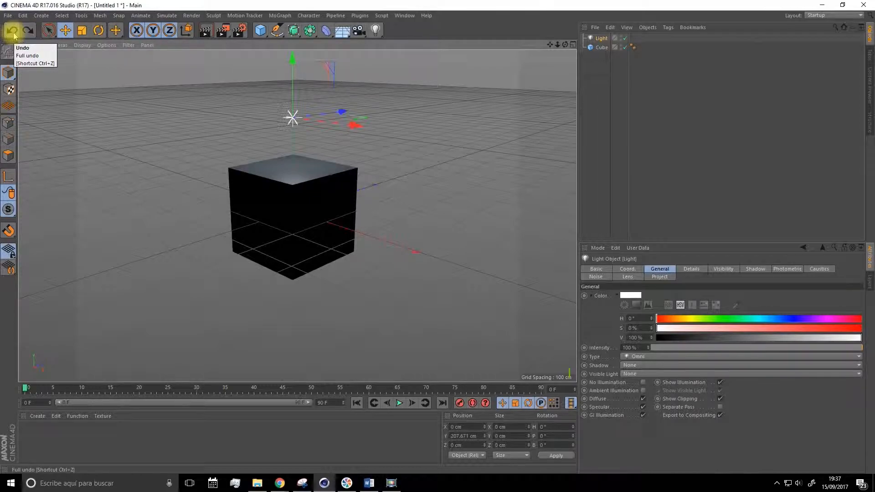
left_click(25, 34)
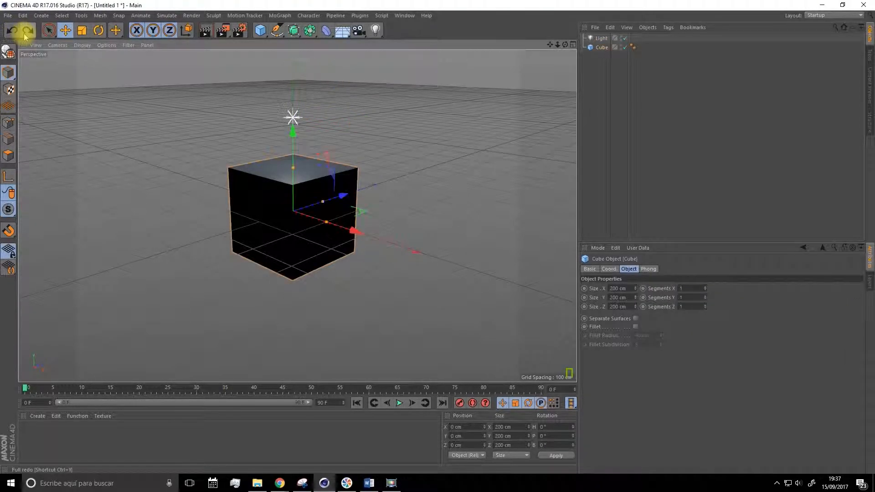
left_click(26, 34)
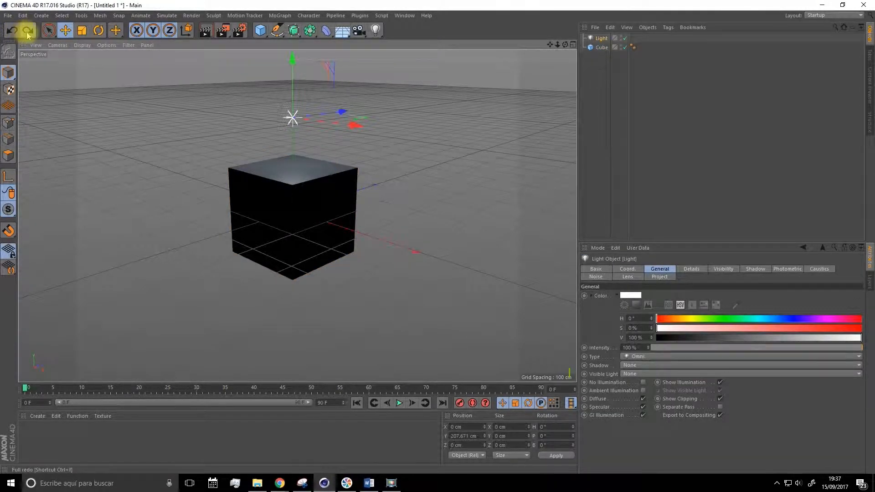
left_click(12, 32)
left_click(15, 31)
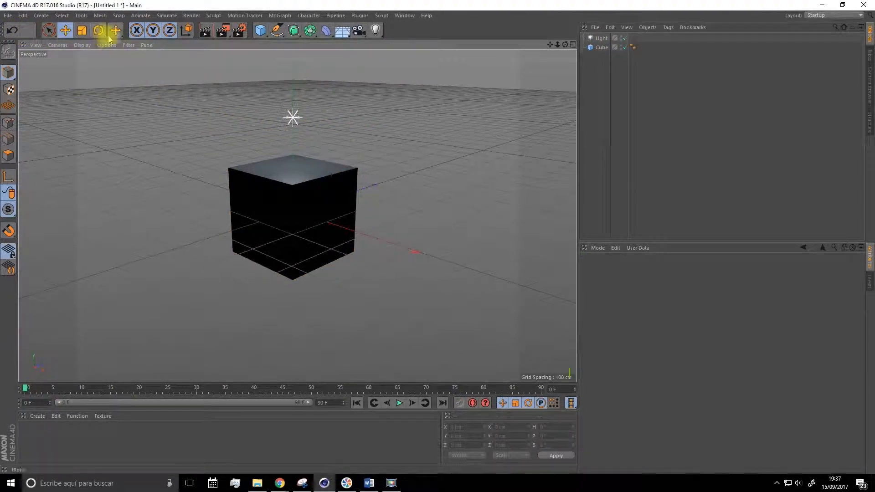
Select the cube and shift it away from the light with the Move tool, to about Y -6 cm and Z -145 cm
left_click(82, 30)
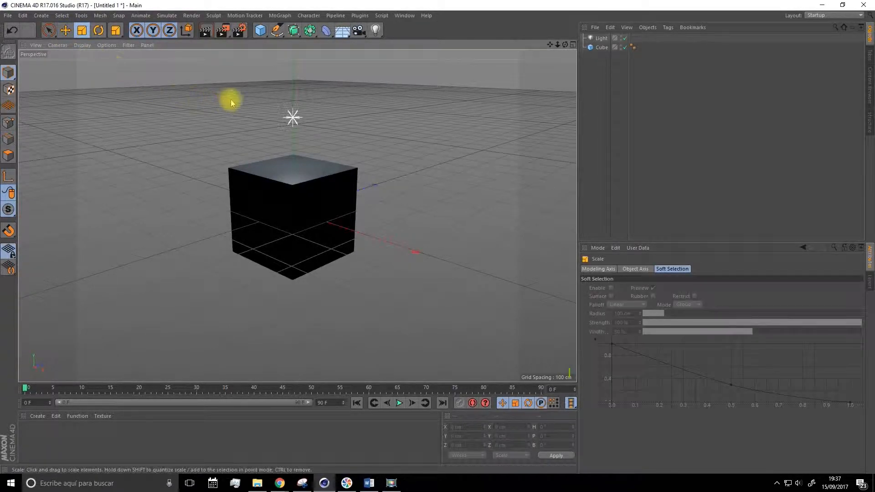
left_click(600, 46)
left_click(65, 31)
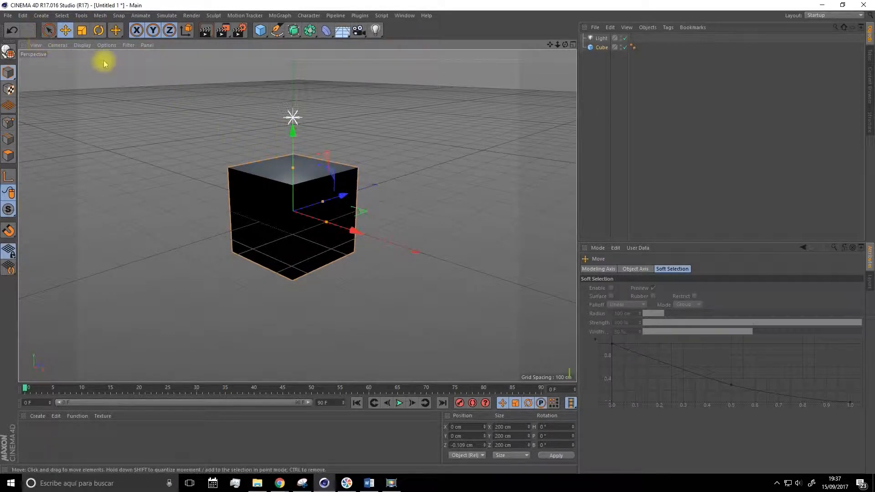
left_click(82, 30)
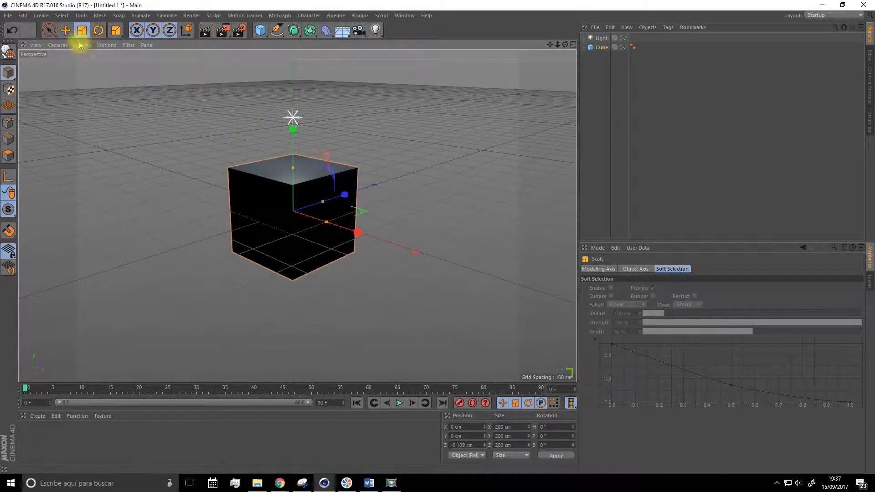
left_click(50, 30)
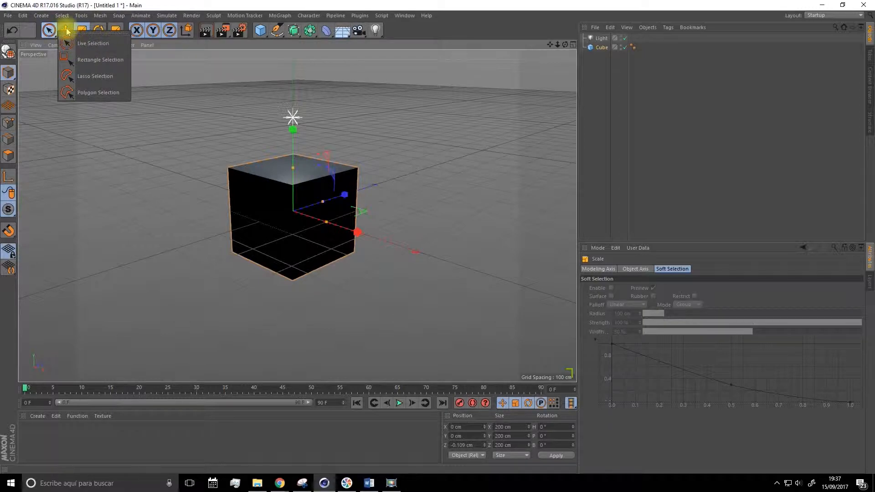
left_click(67, 30)
left_click_drag(293, 124, 285, 104)
left_click_drag(335, 140, 279, 192)
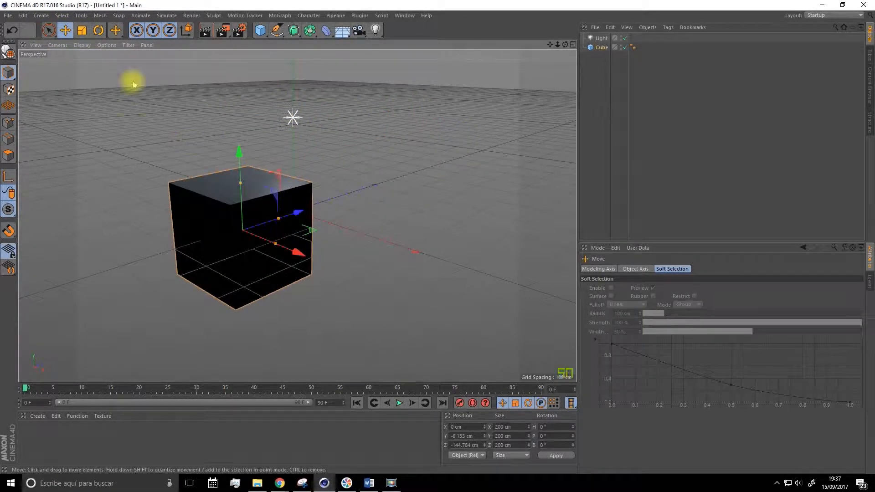
Scale the cube uniformly and along single axes to about 171 × 267 × 289 cm with the Scale tool
left_click(82, 31)
mouse_move(299, 211)
left_mouse_down()
mouse_move(354, 190)
mouse_move(312, 206)
left_mouse_up()
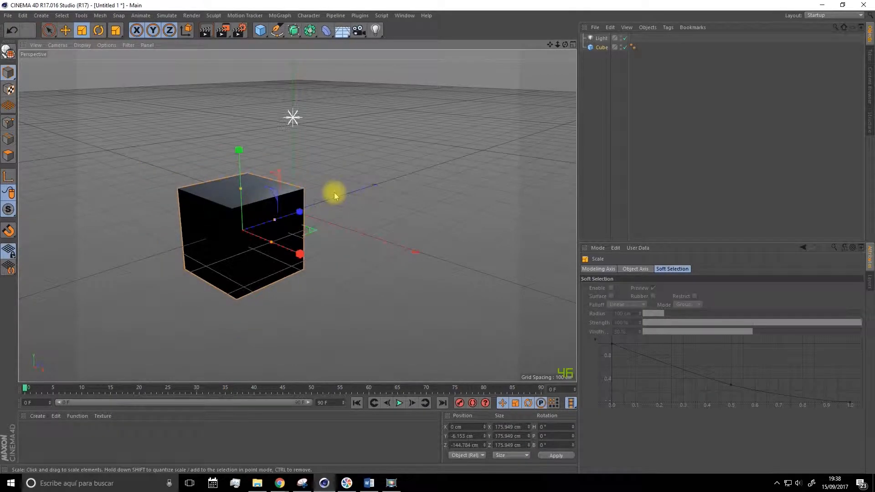
left_click_drag(299, 250, 258, 248)
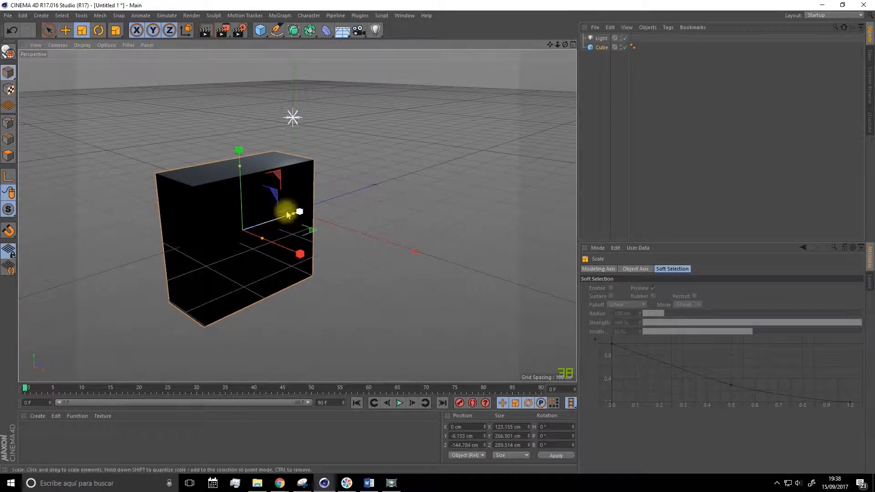
left_click_drag(267, 242, 258, 269)
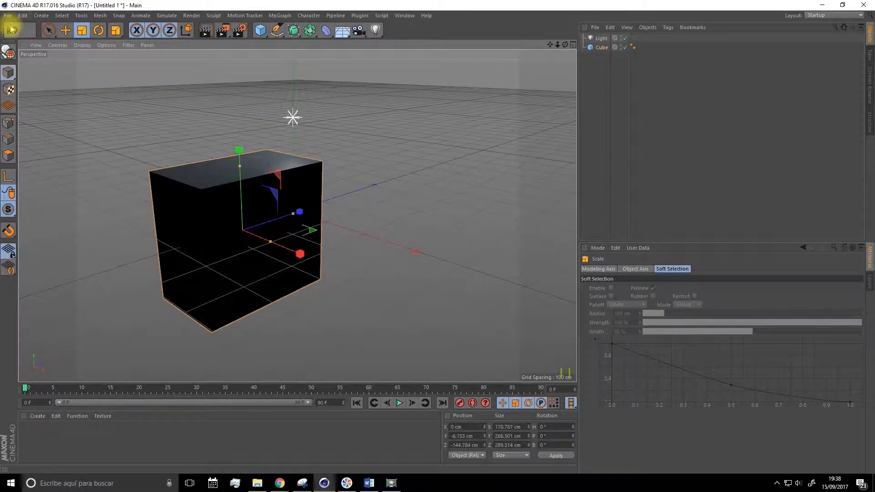
Try rotating the cube about its vertical axis by about 8° with the Rotate tool, and undo the rotation
left_click(98, 30)
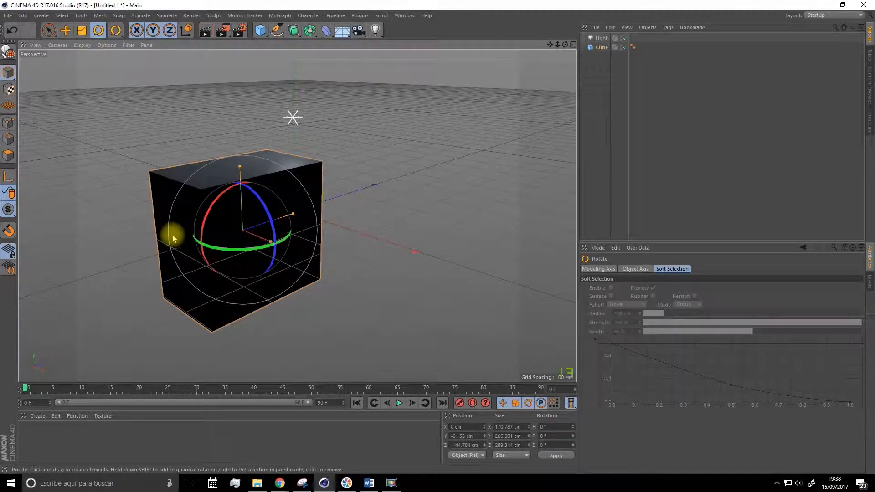
left_click_drag(220, 211, 231, 231)
key("ctrl+z")
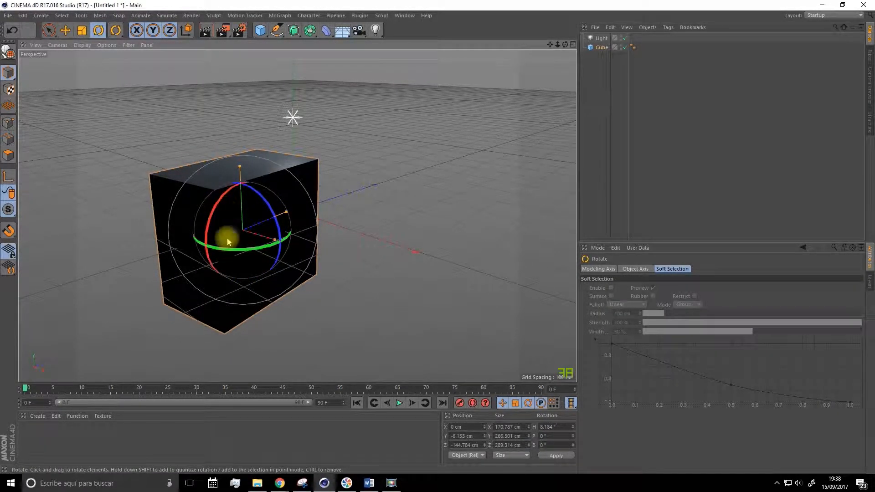
Try rotating the cube around several axes in turn, and undo all of these rotations
left_click_drag(271, 212, 287, 237)
key("ctrl+z")
key("ctrl+z")
key("ctrl+z")
key("ctrl+z")
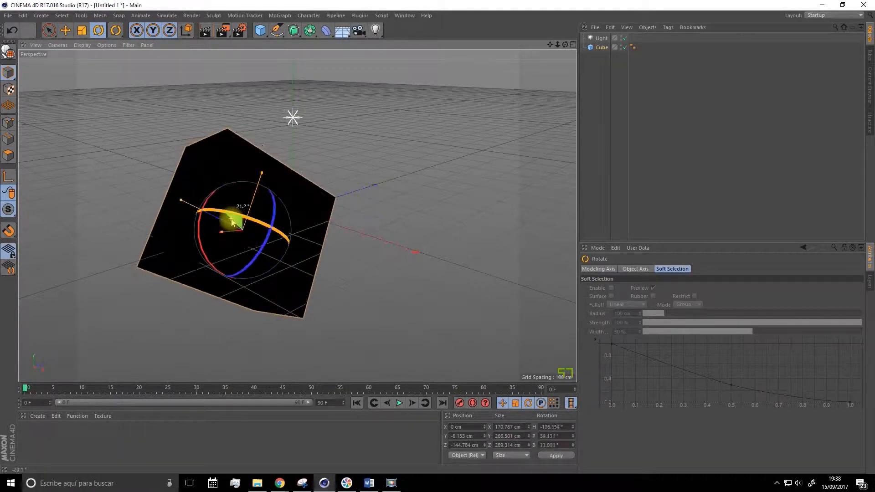
key("ctrl+z")
key("ctrl+z")
key("ctrl+z")
key("ctrl+z")
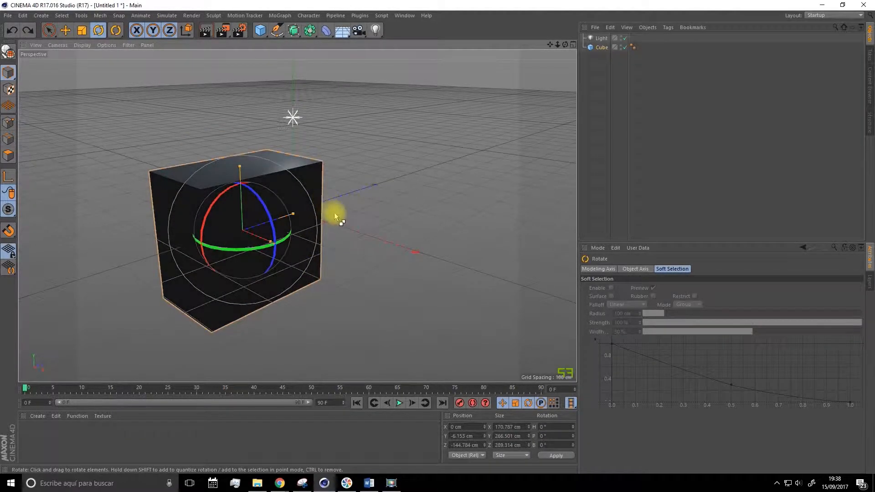
Try small heading rotations of the cube in both directions from a lower, closer perspective, undoing each one
left_click_drag(333, 196, 339, 214, "alt")
scroll(288, 236, "up", 4)
mouse_move(237, 238)
left_mouse_down()
mouse_move(274, 242)
mouse_move(232, 237)
left_mouse_up()
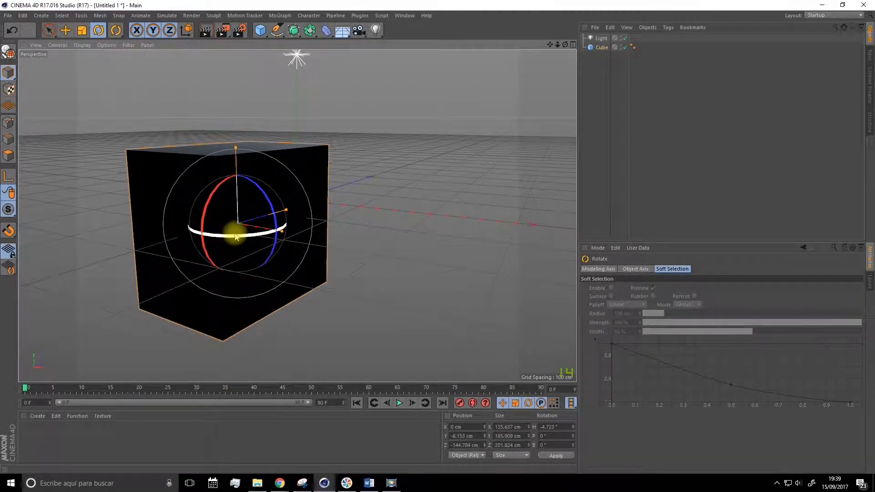
key("ctrl+z")
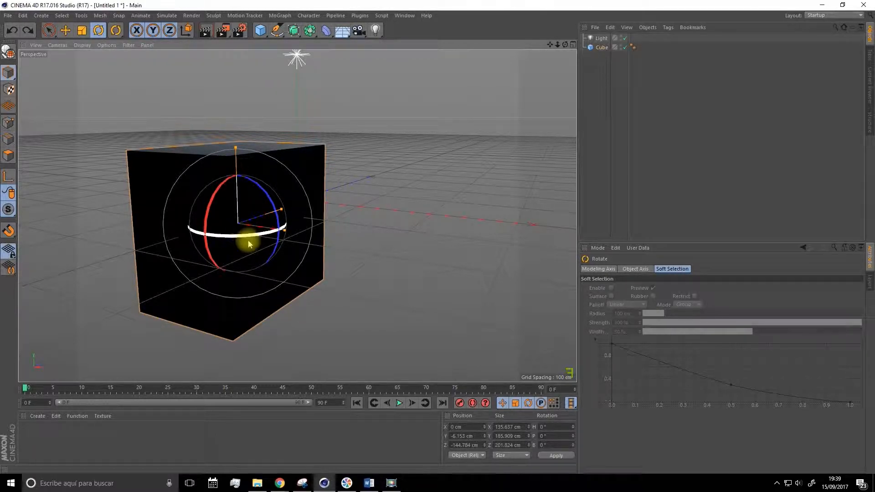
left_click_drag(237, 237, 257, 235)
key("ctrl+z")
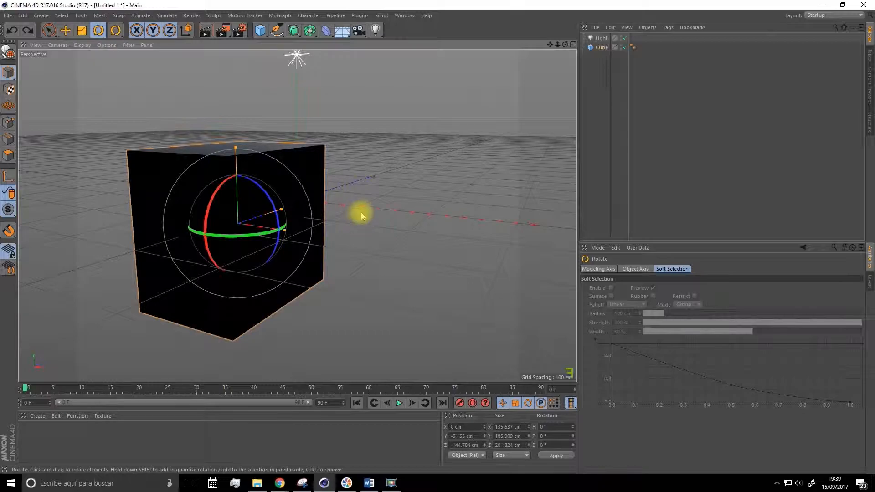
Try rotating the cube in a maximized Top view, undo it, and return to the maximized Perspective view
left_click(573, 45)
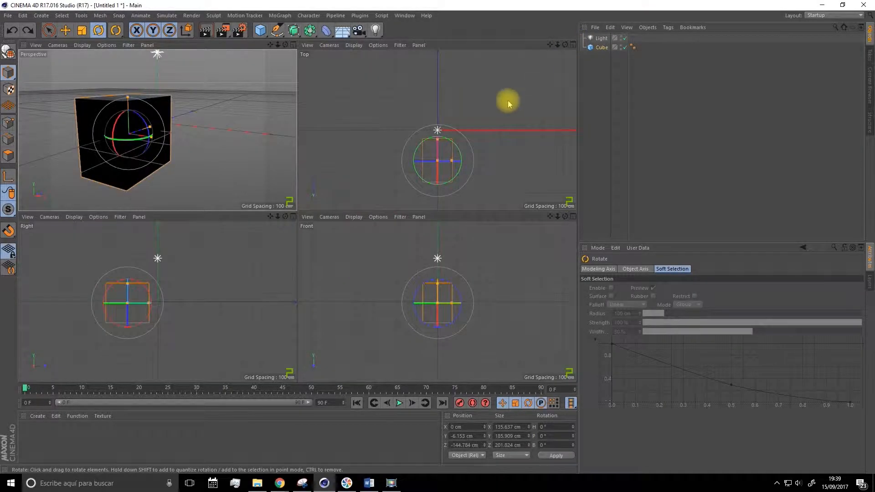
left_click(573, 45)
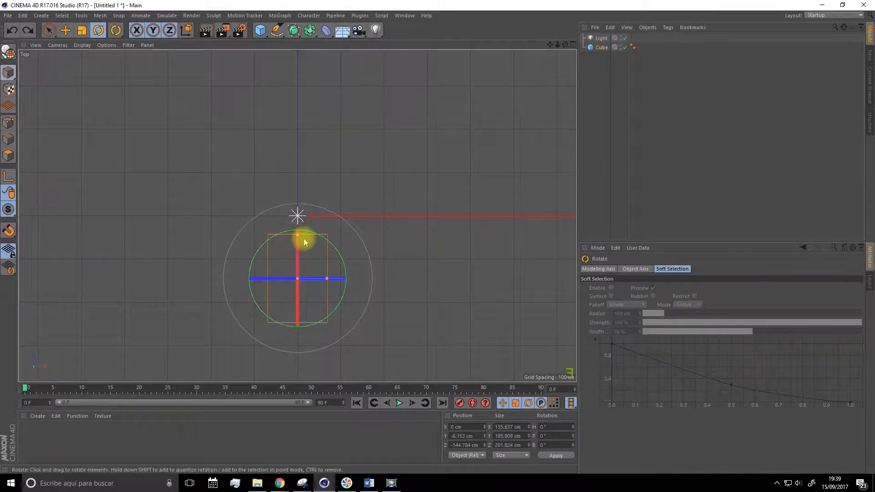
left_click_drag(309, 234, 338, 319)
key("ctrl+z")
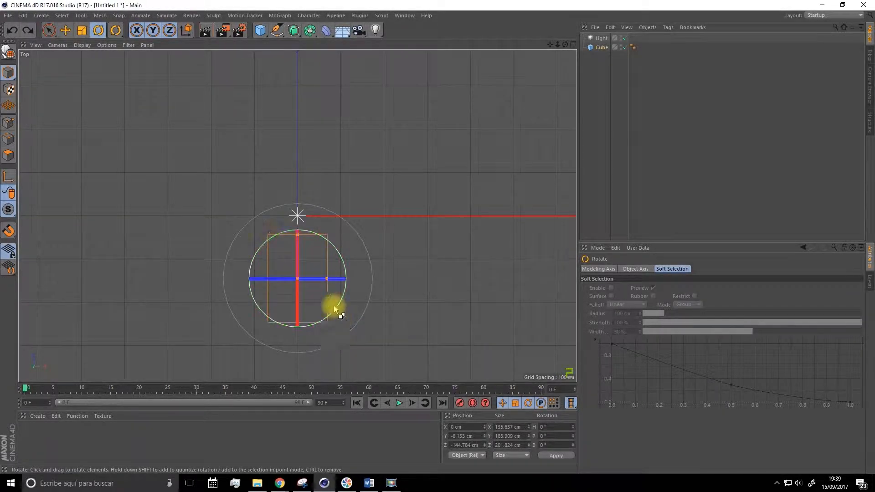
left_click(571, 45)
left_click(290, 47)
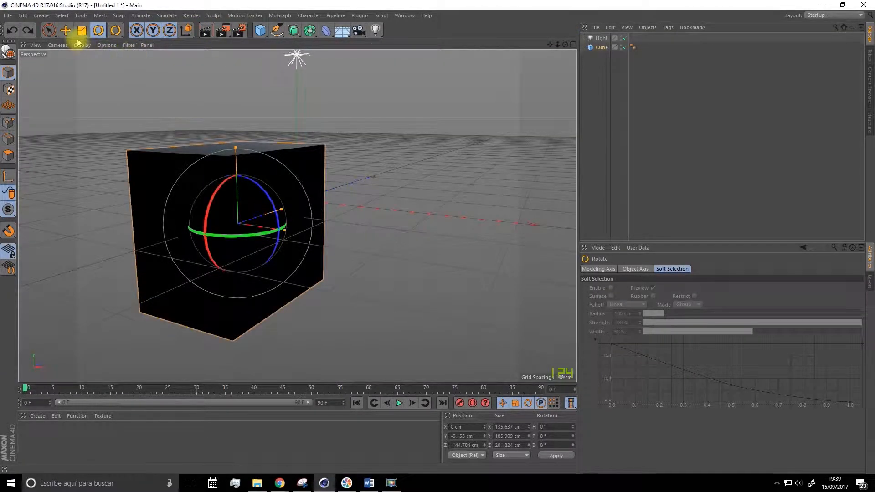
Detach the list of recently used tools as a floating palette, try its Scale, Move and Rotate entries, and close it
left_click(120, 32)
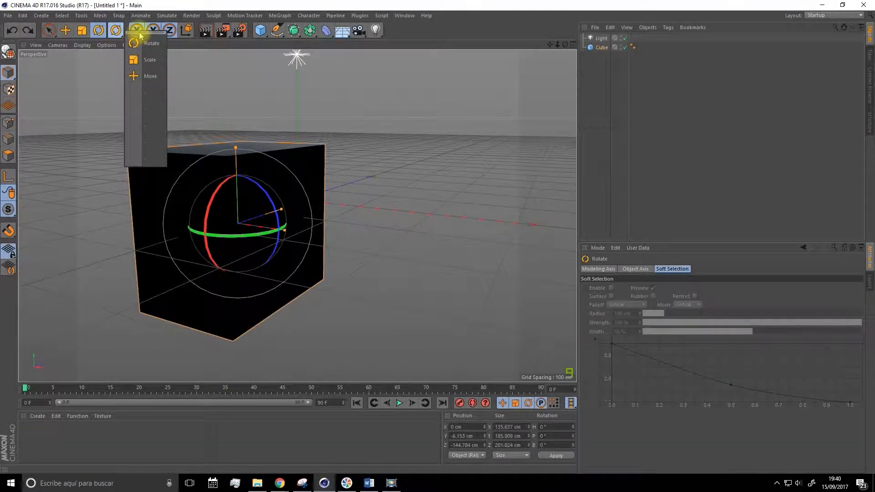
left_click_drag(152, 33, 495, 65)
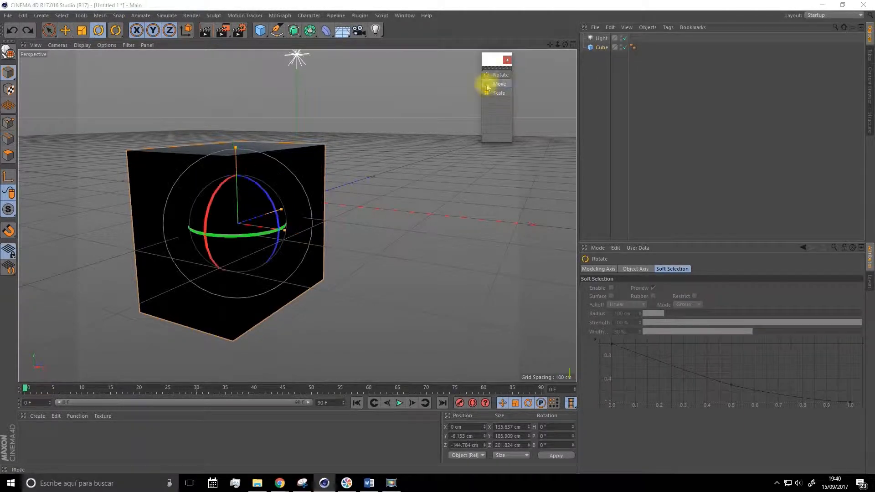
left_click(489, 94)
left_click(490, 83)
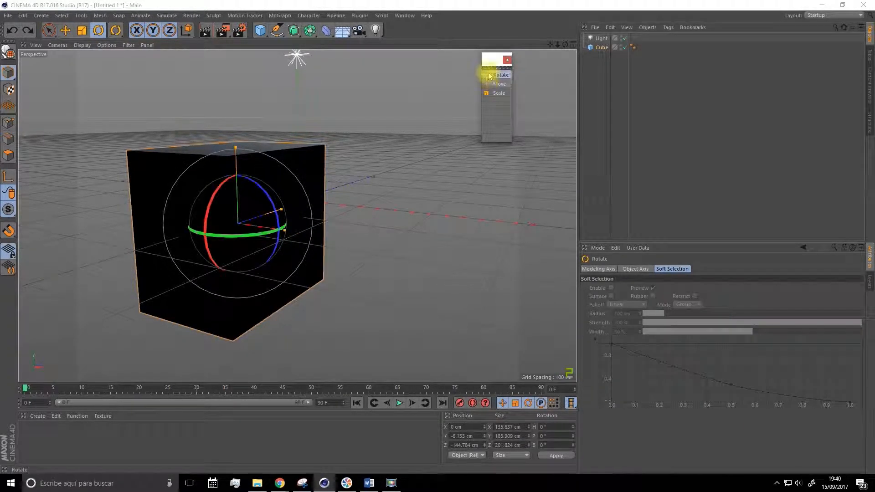
left_click(492, 75)
left_click(506, 60)
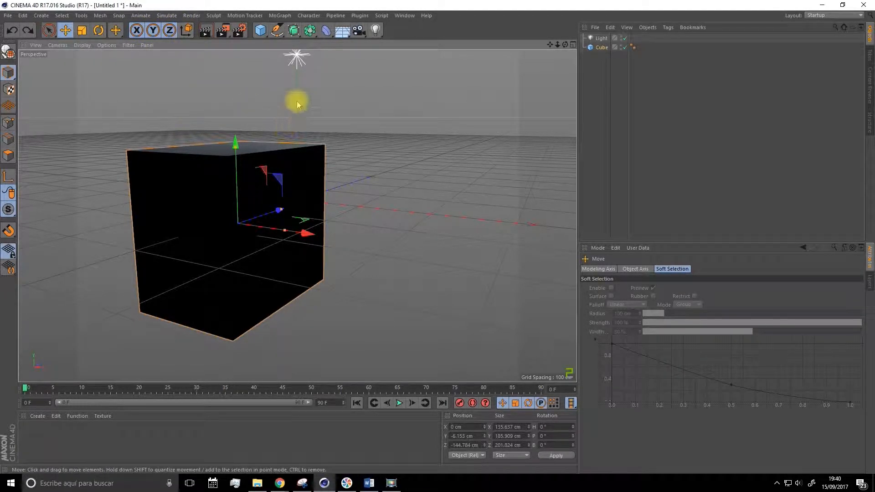
Render the active perspective view and examine the output options in the render settings
left_click(205, 31)
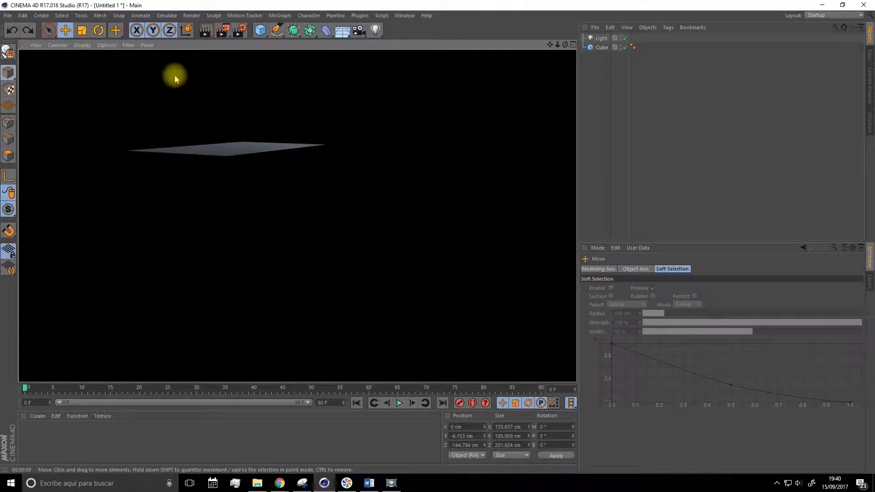
left_click(223, 33)
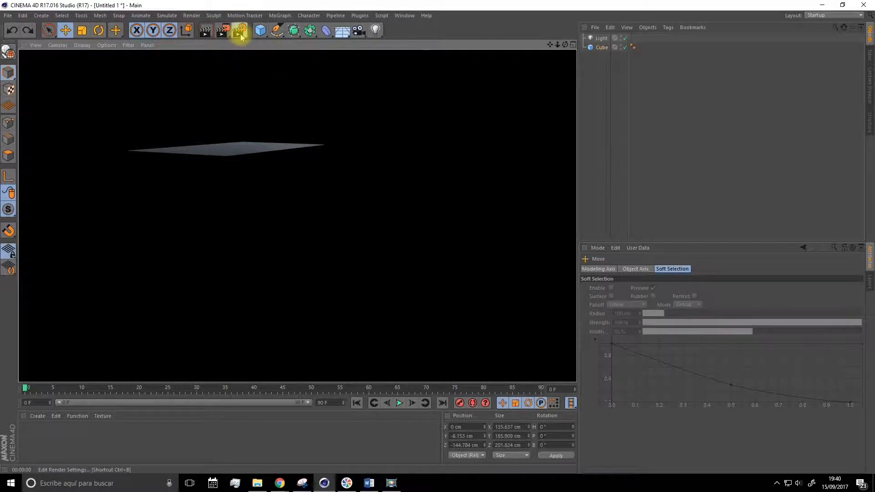
left_click(241, 33)
left_click_drag(220, 10, 266, 39)
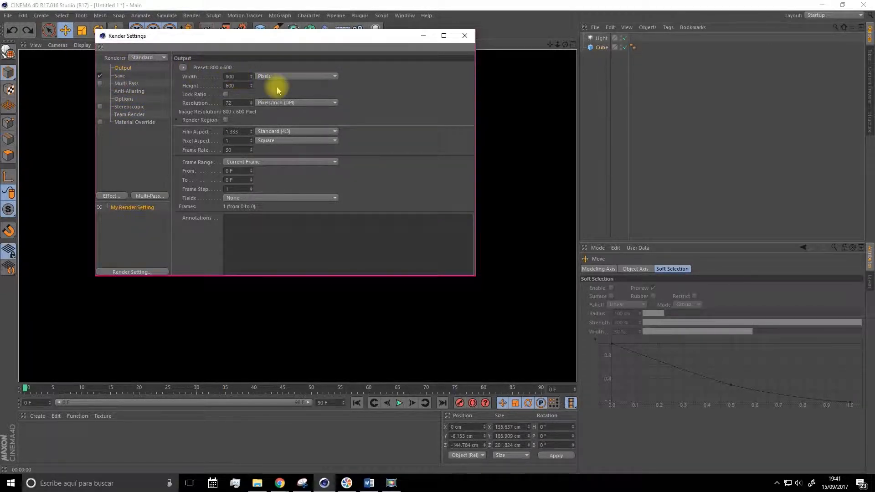
left_click(464, 36)
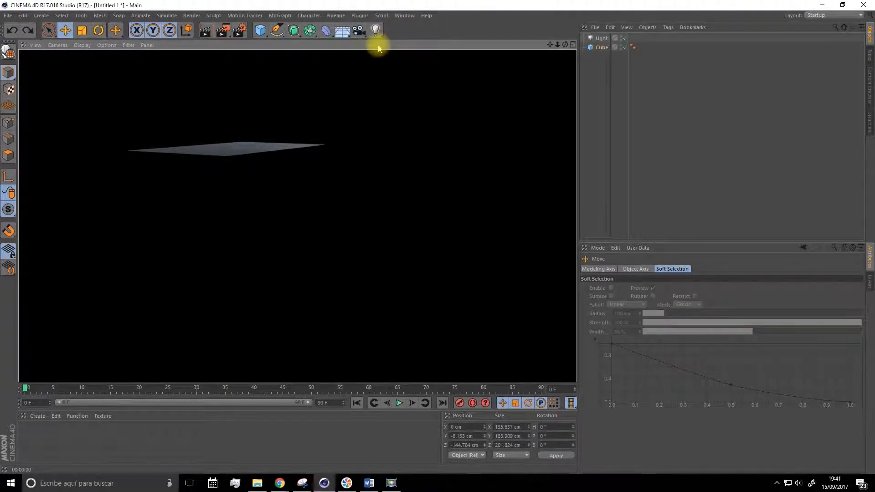
left_click(262, 36)
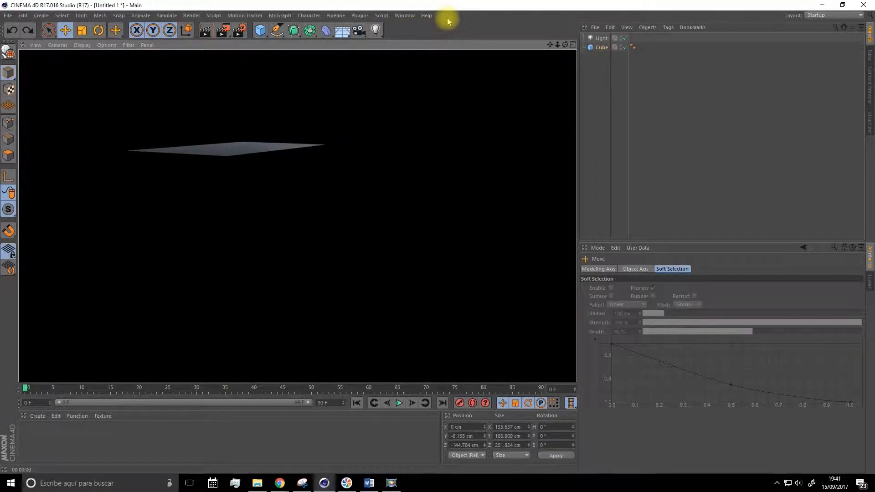
Clear the rendered preview and delete the cube and the light from the scene
left_click(406, 188)
left_click_drag(404, 131, 379, 164, "alt")
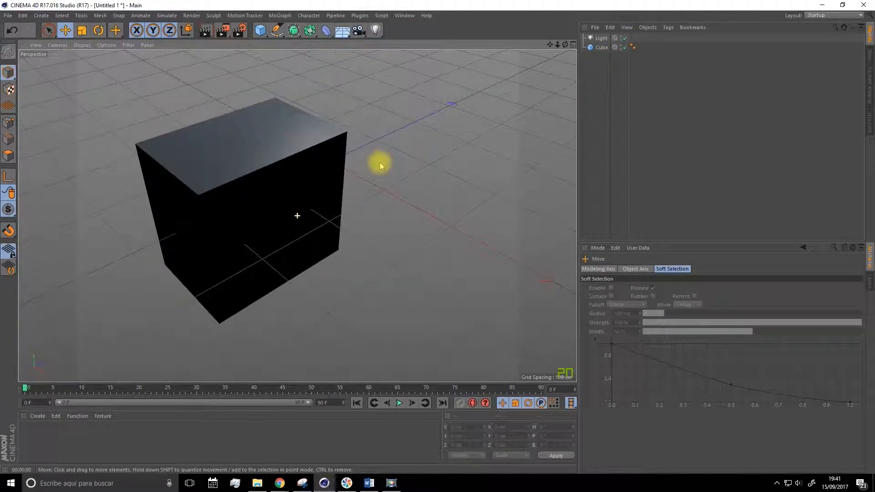
left_click(318, 147)
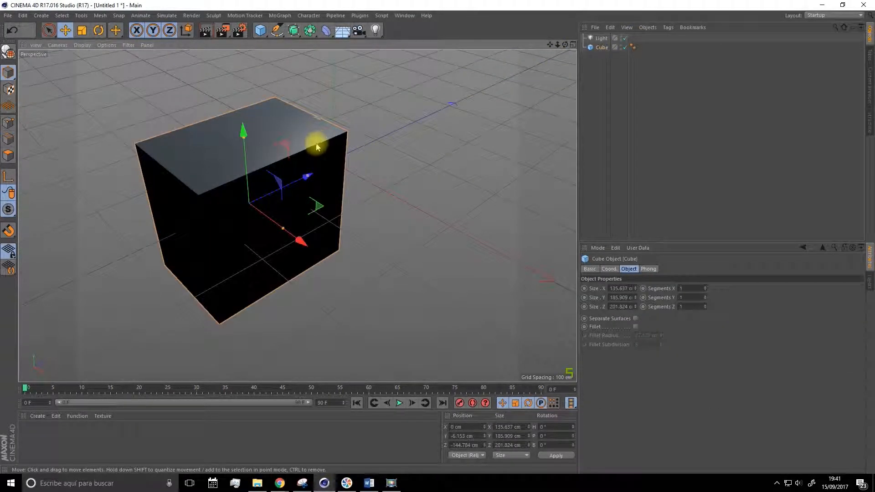
key("Delete")
left_click(594, 38)
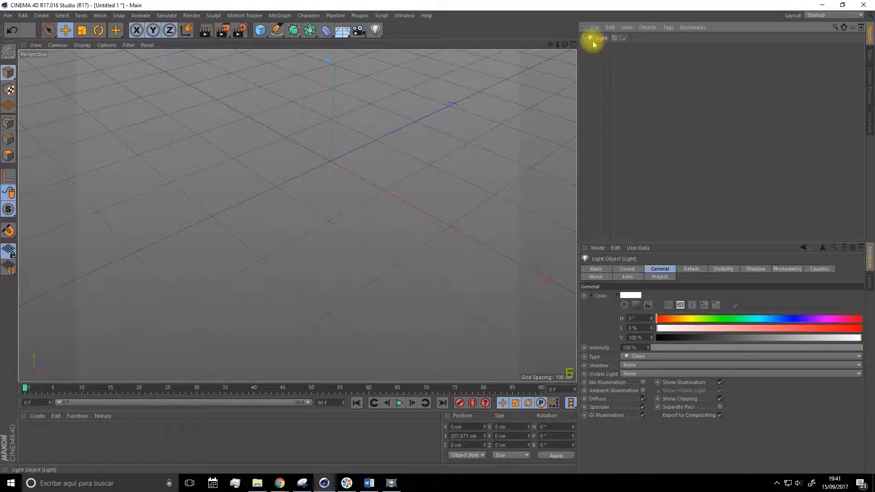
key("Delete")
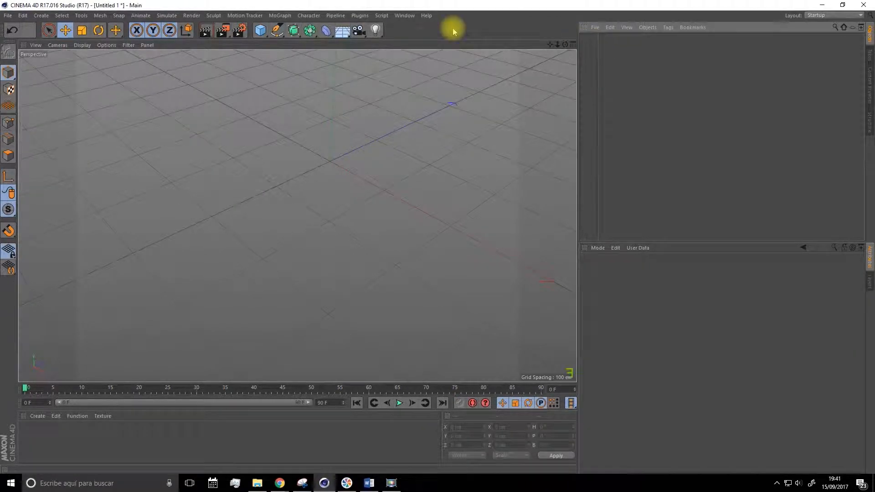
Look through the available primitive objects and add a default cube, framed in the middle of the perspective view
left_click(262, 31)
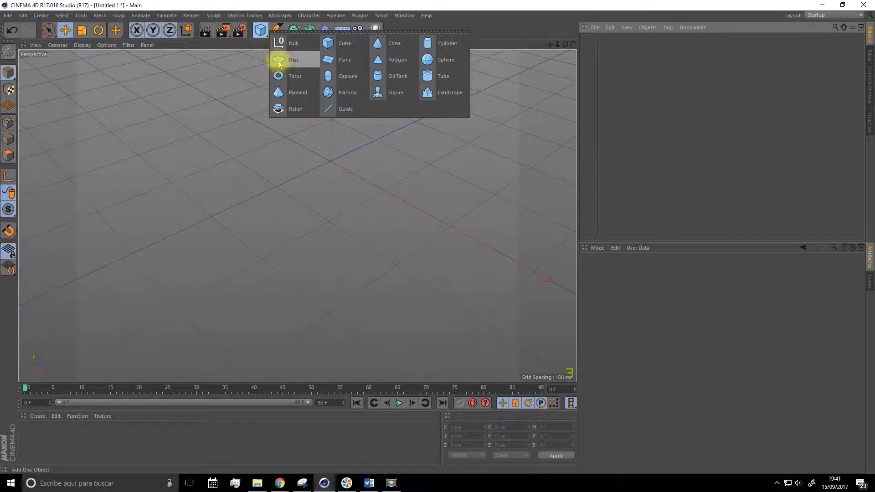
left_click(269, 9)
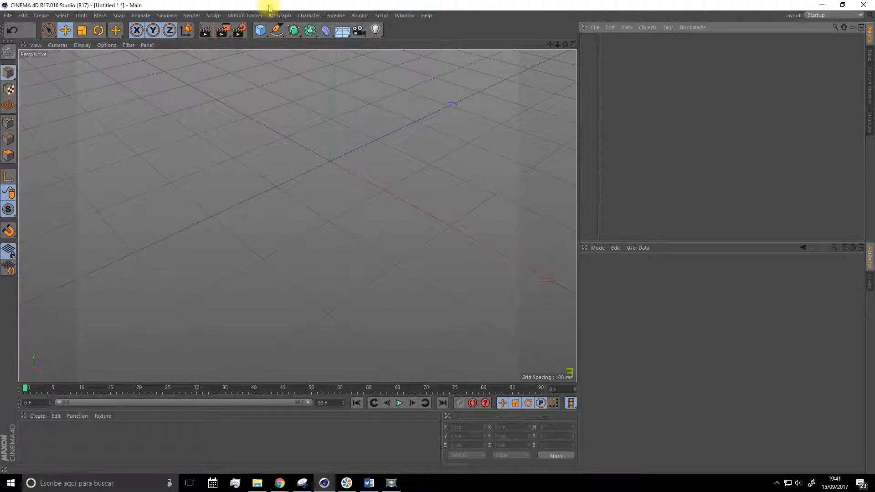
left_click(263, 32)
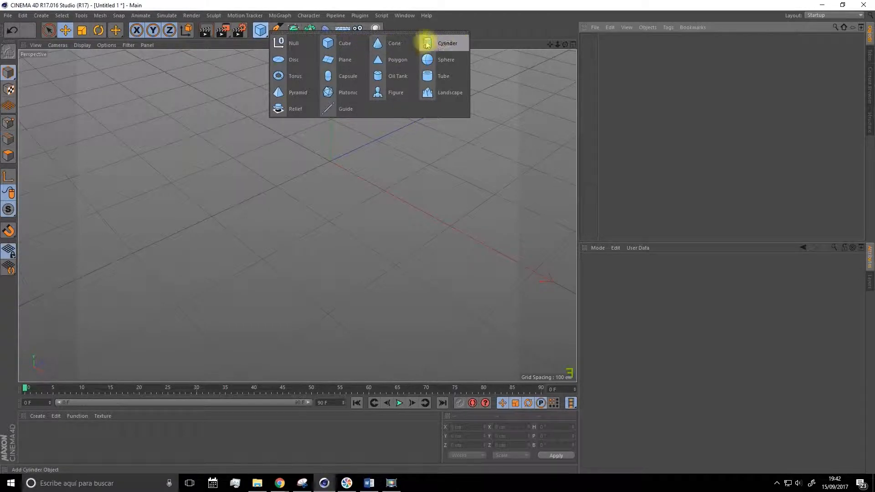
left_click(335, 42)
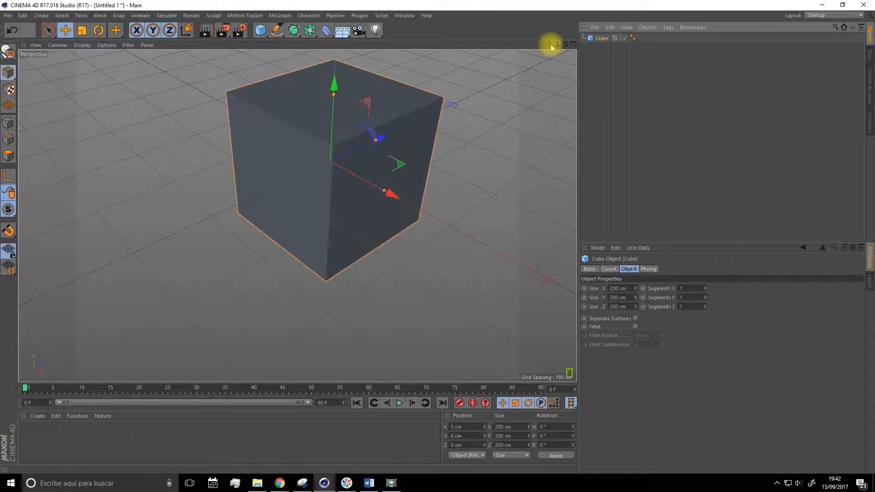
left_click_drag(551, 44, 530, 101)
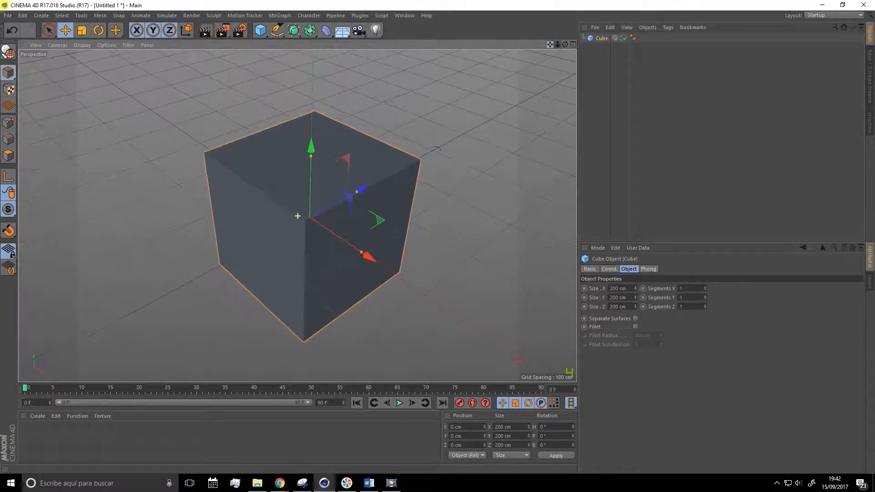
Draw a curving open Bezier spline with the Pen tool around and across the cube in the Top view
left_click(277, 30)
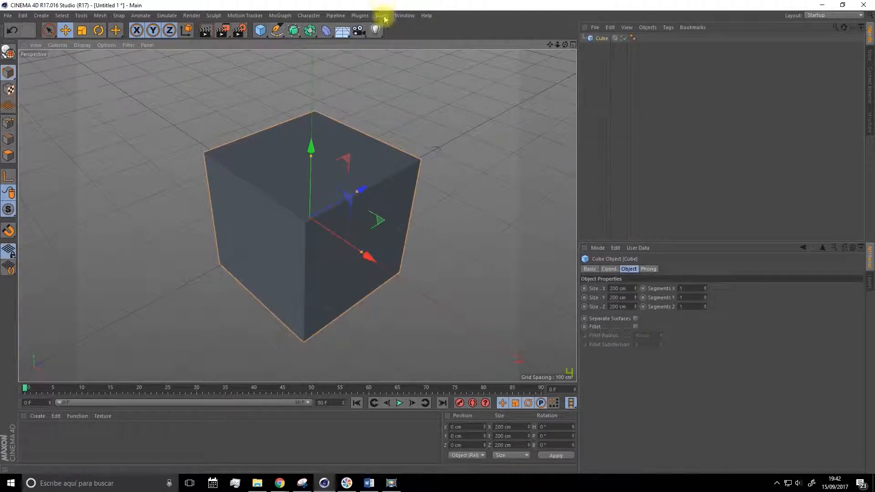
left_click(275, 31)
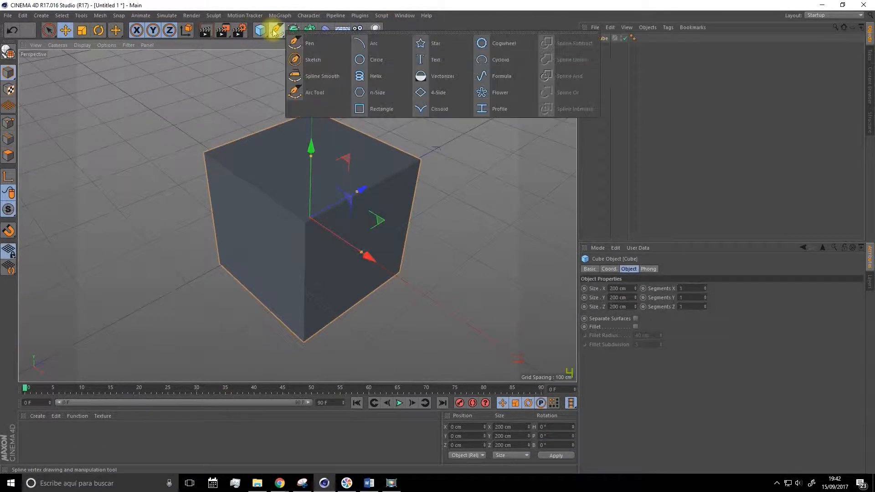
left_click(322, 46)
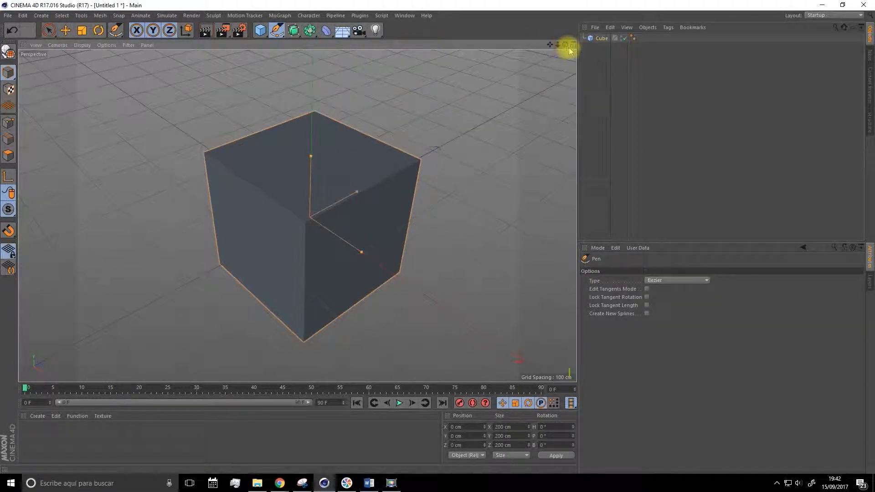
left_click(574, 44)
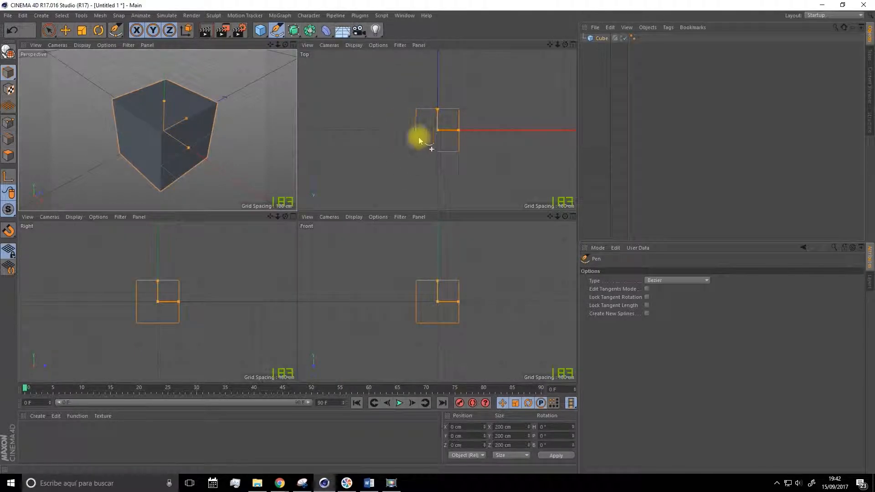
left_click(426, 86)
left_click_drag(397, 112, 378, 108)
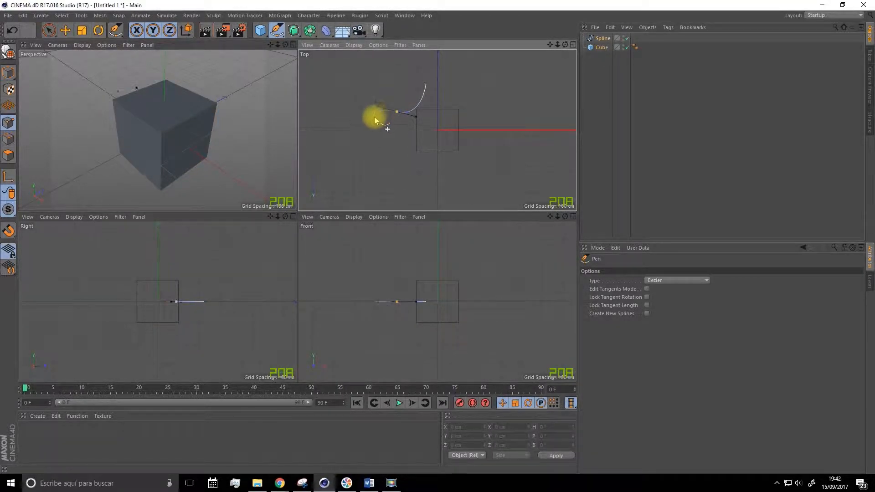
left_click_drag(396, 178, 416, 172)
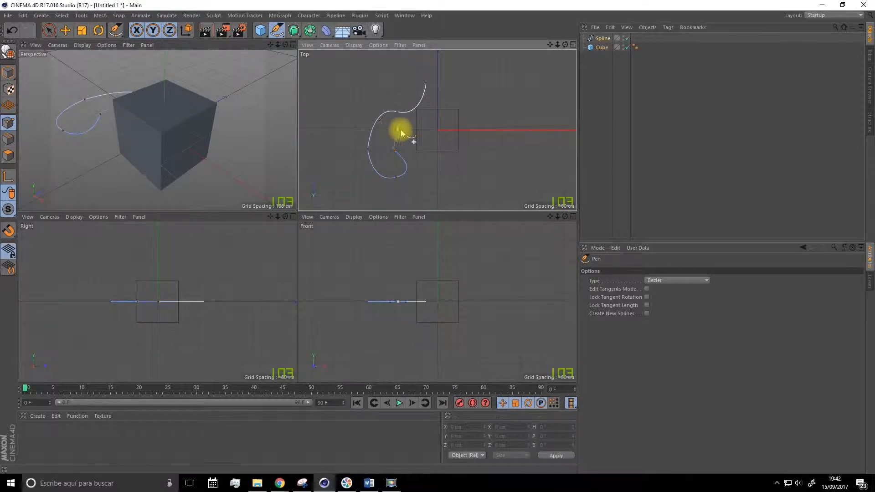
left_click_drag(439, 118, 429, 94)
left_click_drag(431, 96, 416, 124)
key("Escape")
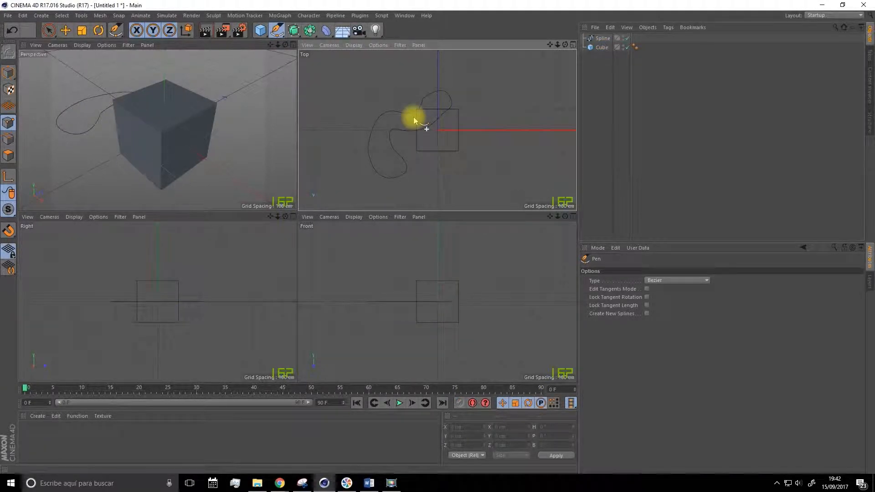
Undo all the pen strokes until the freehand spline is removed from the scene
key("ctrl+z")
key("ctrl+z")
key("ctrl+z")
key("ctrl+z")
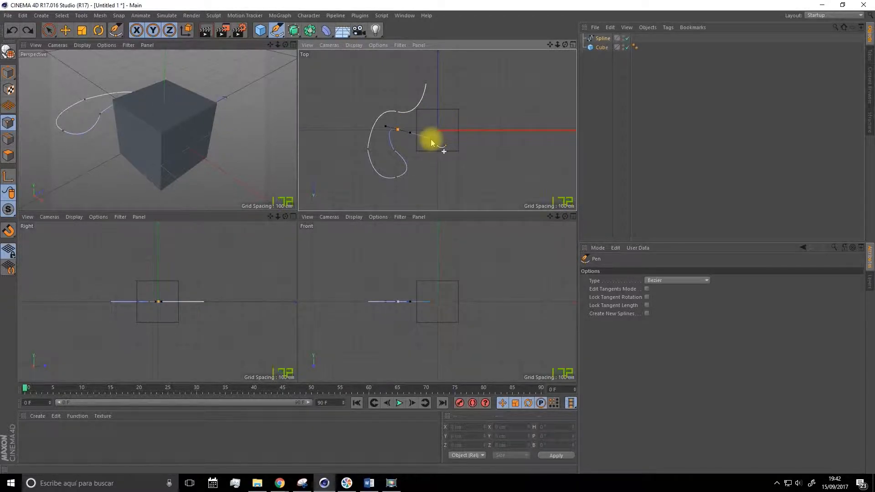
key("ctrl+z")
key("ctrl+z")
key("ctrl+z")
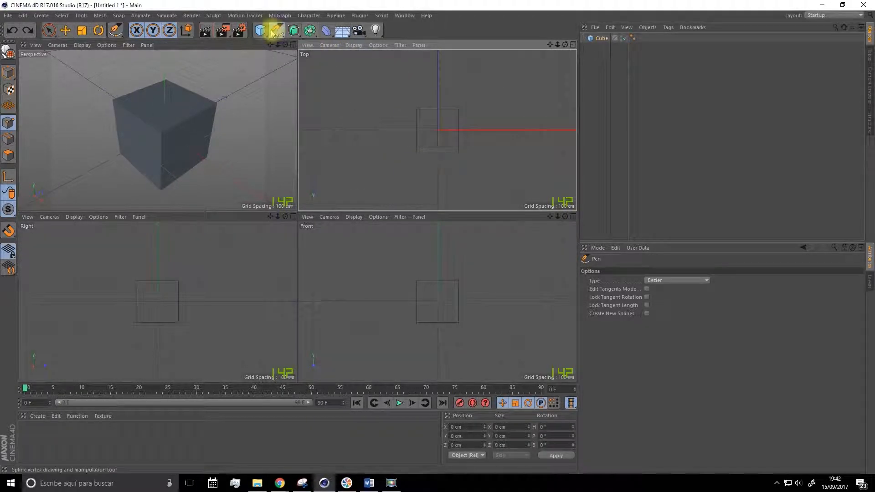
Look through the spline options and the generators such as Subdivision Surface, Extrude, Lathe, Loft and Sweep
left_click(277, 31)
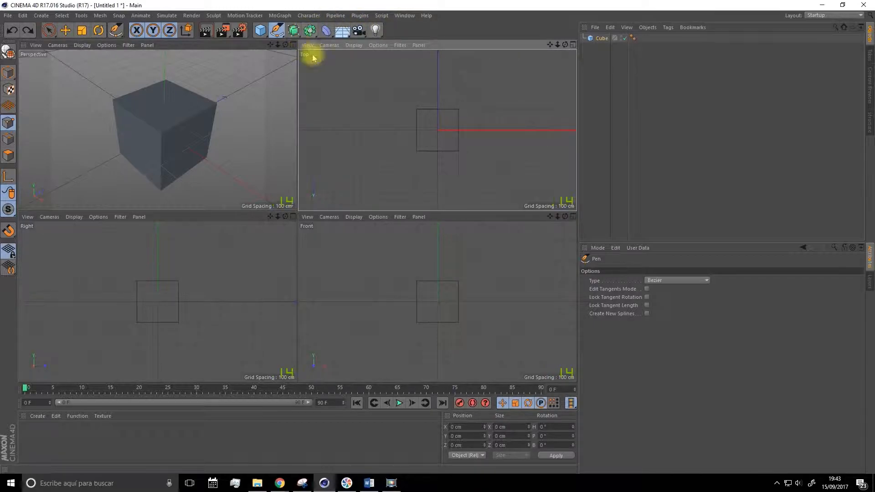
left_click(299, 34)
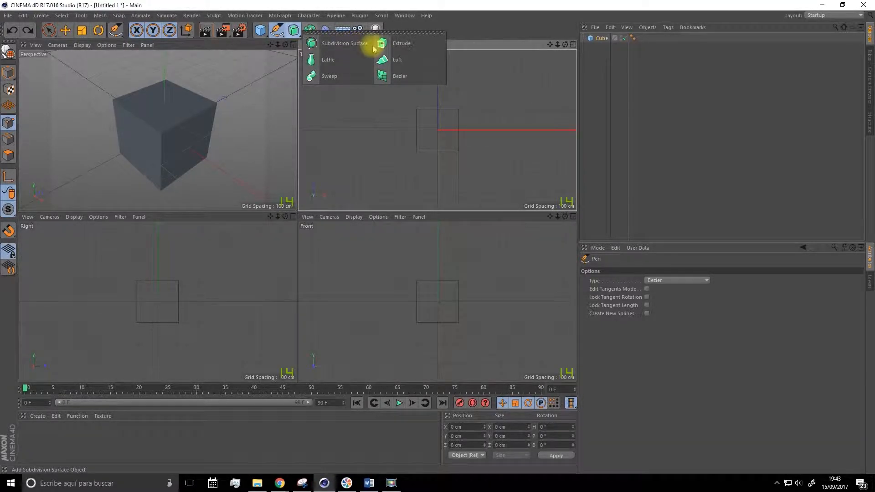
left_click(460, 30)
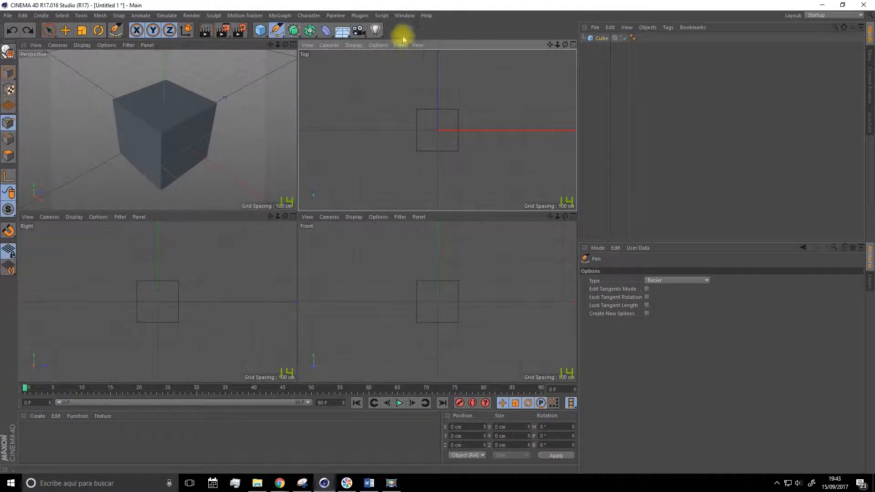
left_click(293, 31)
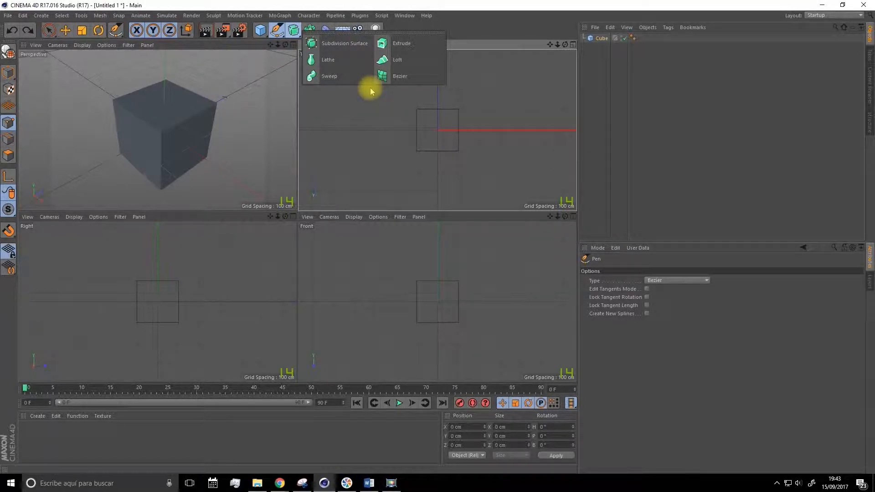
left_click(469, 23)
Detach the list of modelling objects, including Array, Boole, Connect and Symmetry, as a floating palette
left_click(309, 32)
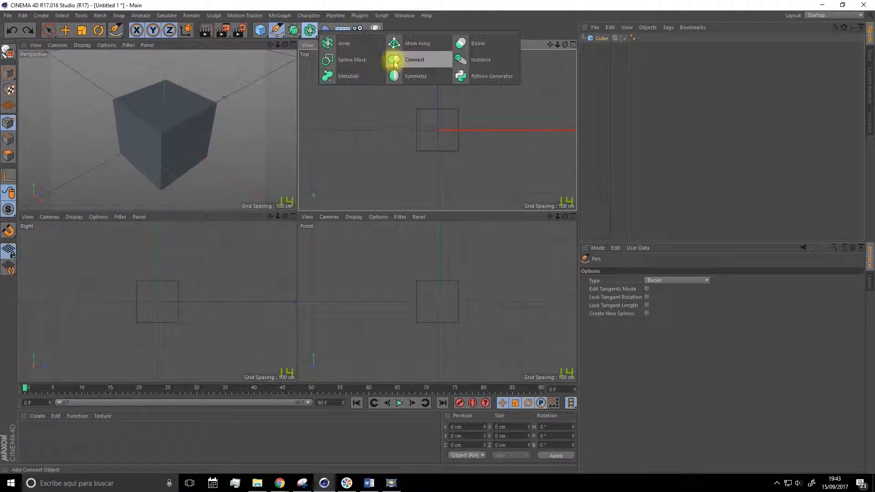
left_click(478, 32)
left_click_drag(426, 23, 336, 113)
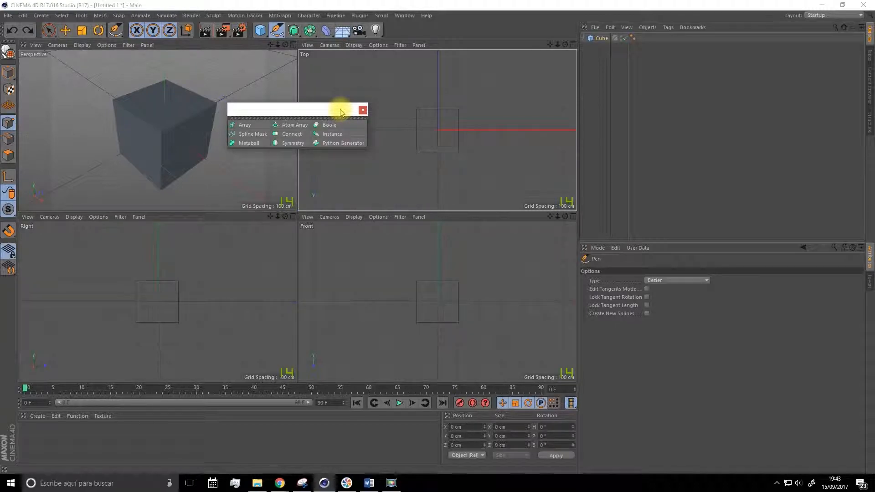
Add a sphere at the cube's centre and enlarge it to about 240 cm in diameter in the perspective view
left_click_drag(261, 31, 427, 59)
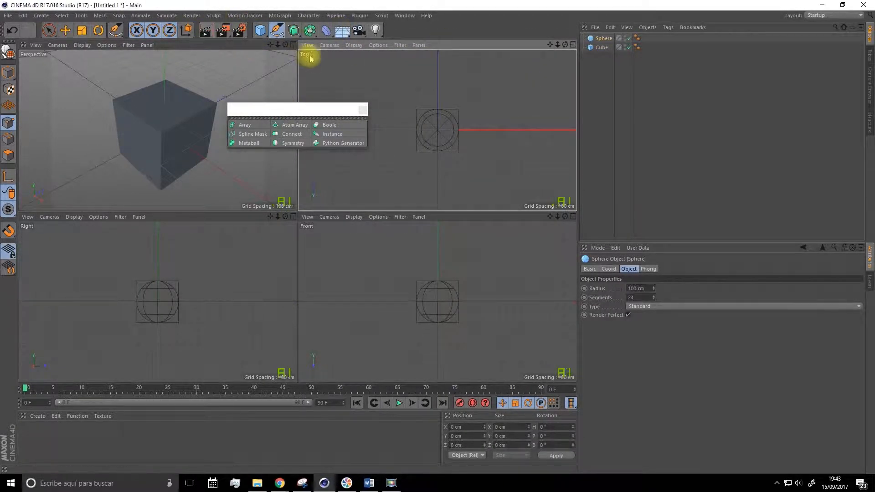
left_click(293, 45)
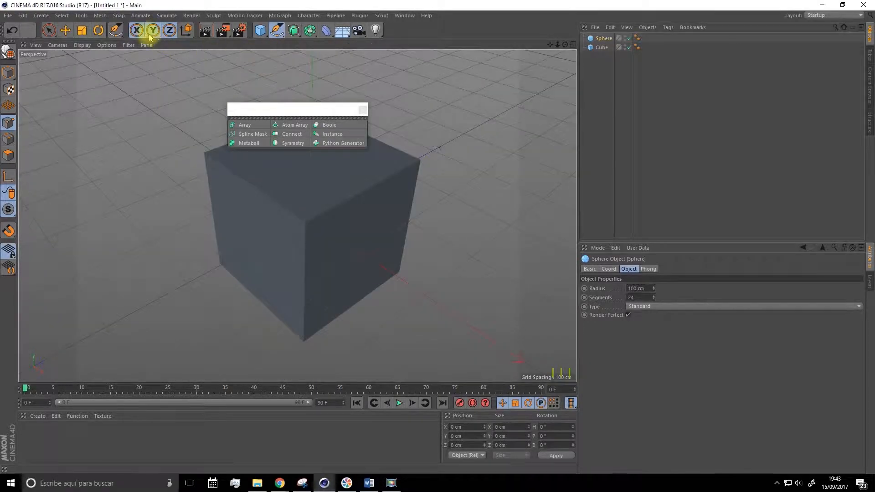
left_click(65, 30)
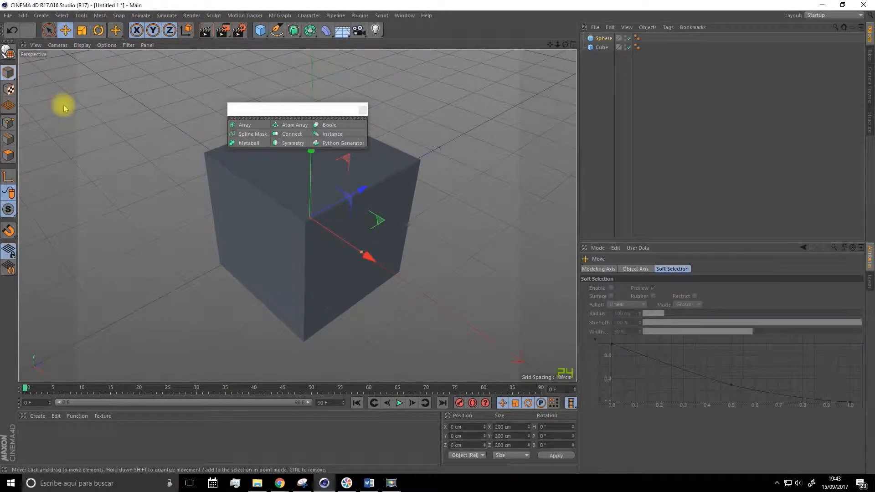
mouse_move(362, 253)
left_mouse_down()
mouse_move(401, 287)
mouse_move(364, 269)
left_mouse_up()
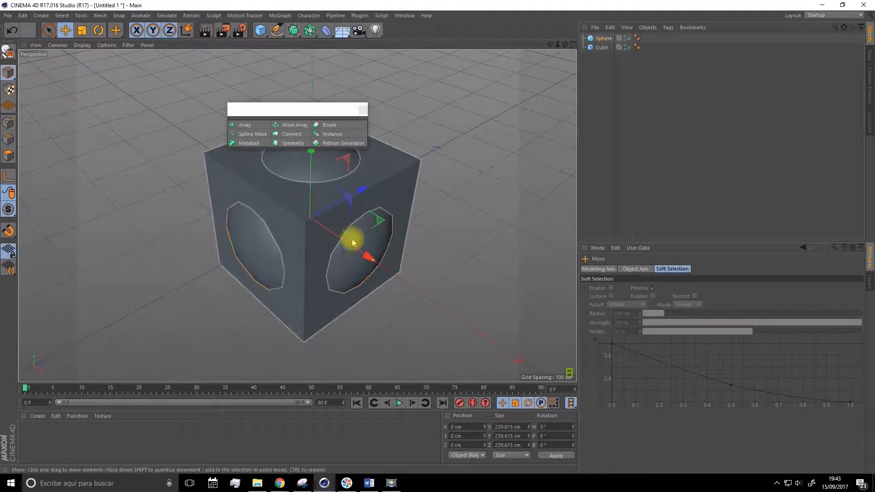
Move the sphere about 143 cm along X so it protrudes from the cube's side, and close the floating palette
left_click_drag(365, 256, 461, 303)
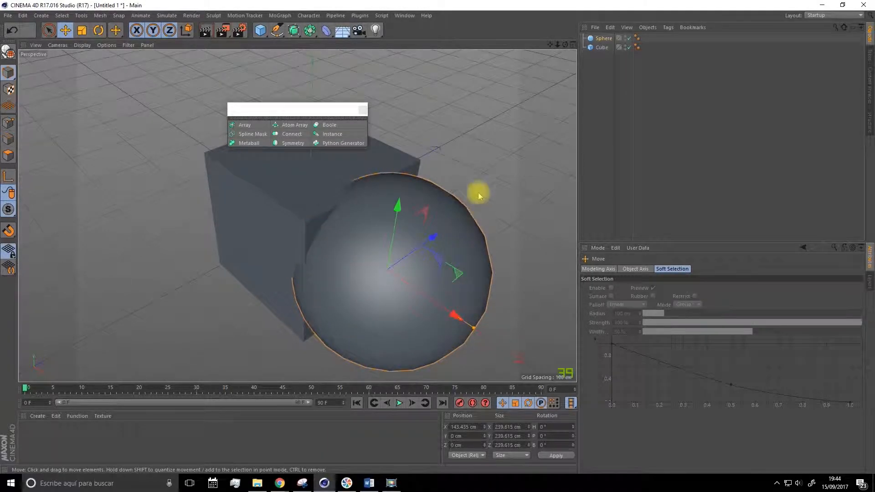
left_click_drag(465, 166, 228, 197, "alt")
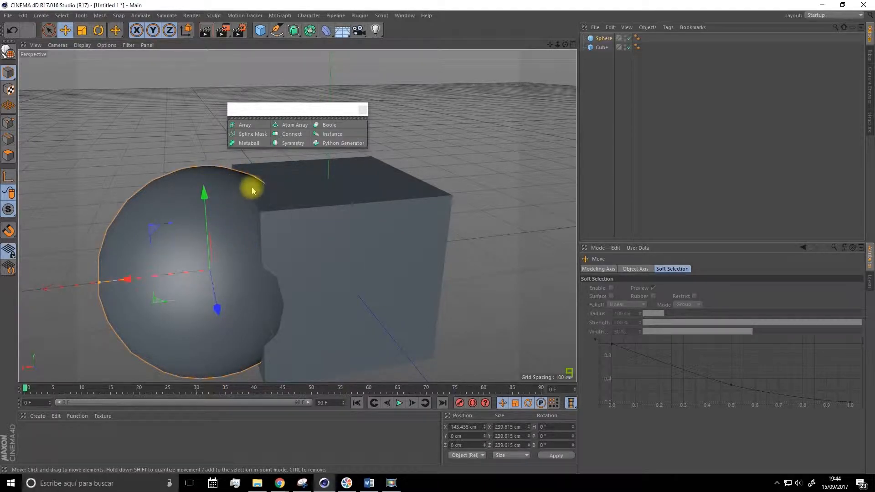
left_click_drag(289, 248, 319, 190, "alt")
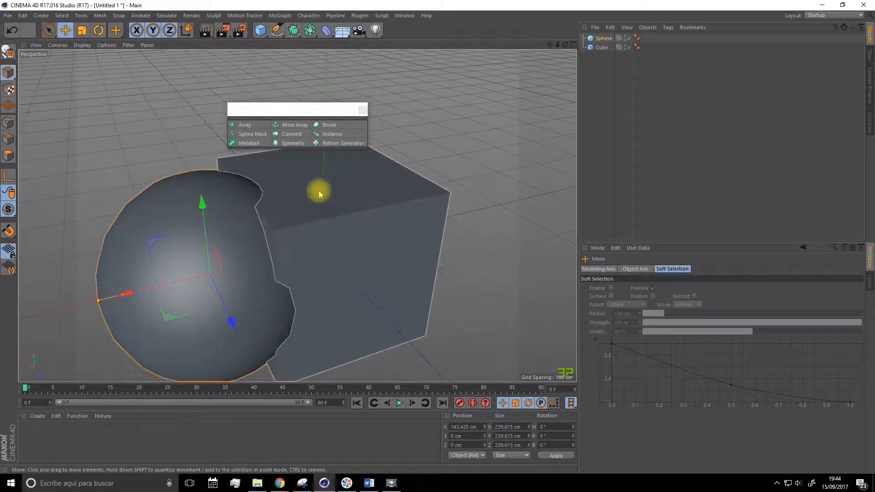
left_click_drag(288, 233, 332, 128, "alt")
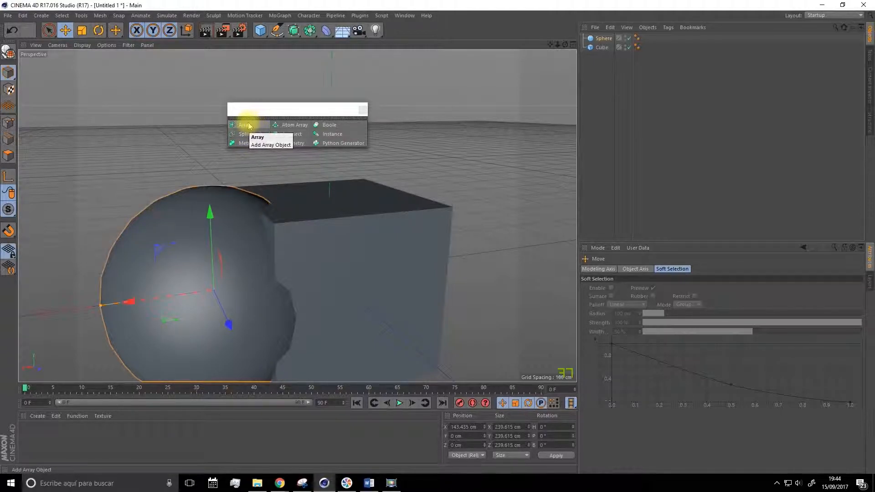
left_click(363, 109)
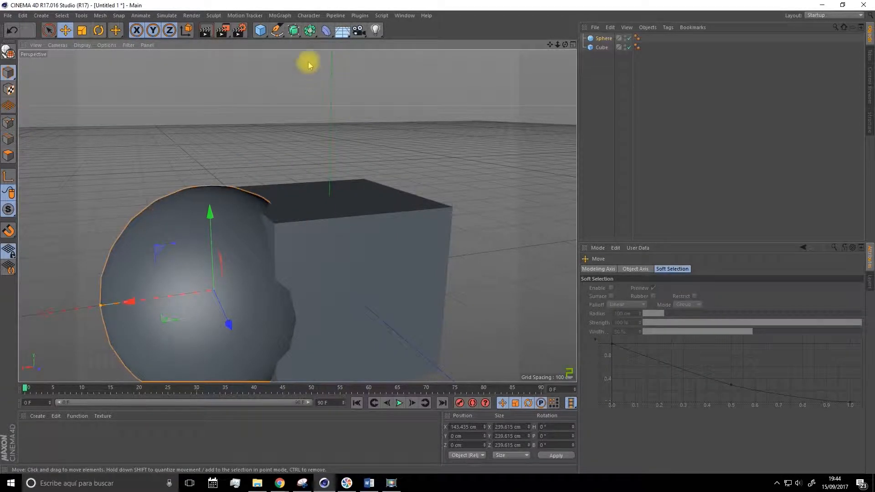
Review the available generators, modelling objects, deformers, environment objects, cameras and lights, leaving all objects deselected
left_click(293, 30)
left_click(310, 30)
left_click(294, 30)
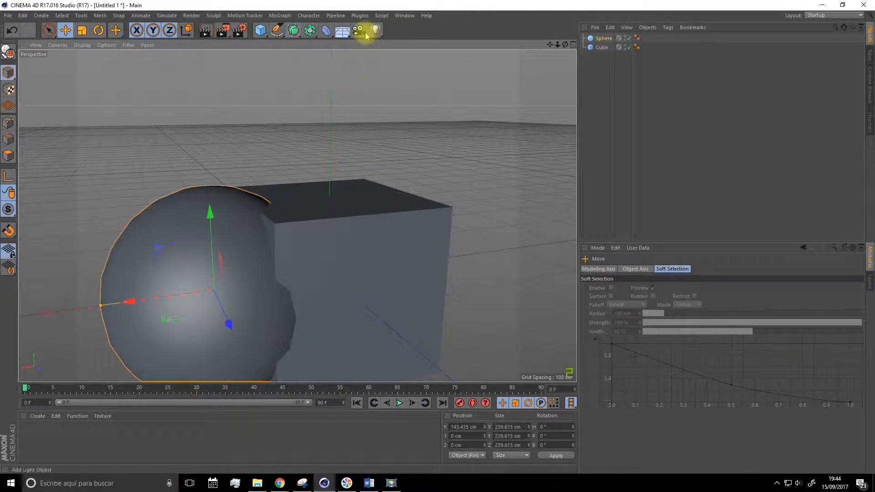
left_click(327, 31)
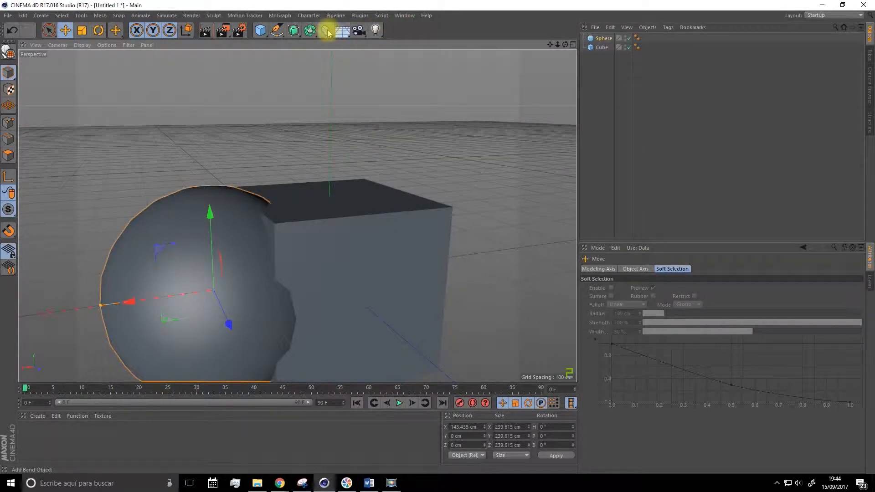
left_click(384, 70)
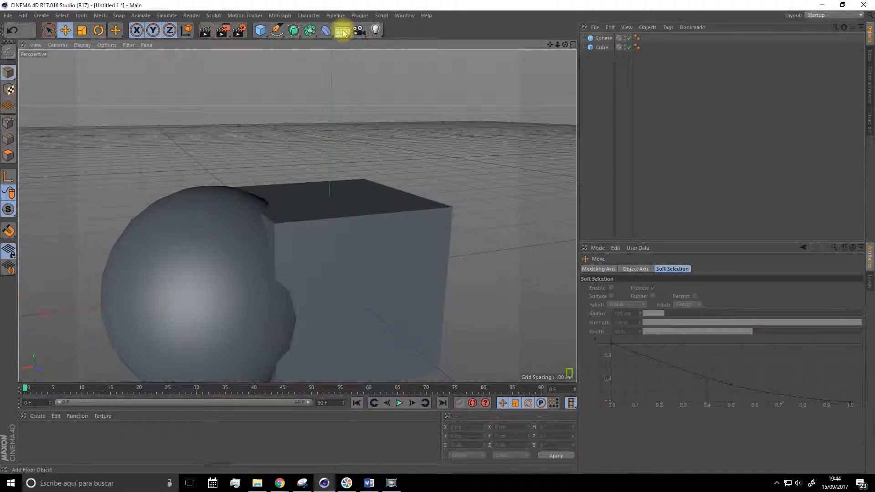
left_click(343, 32)
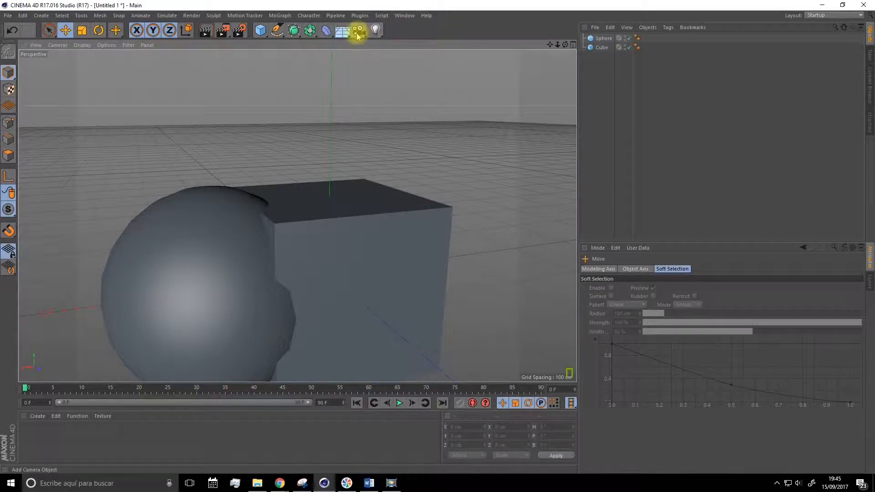
left_click(362, 31)
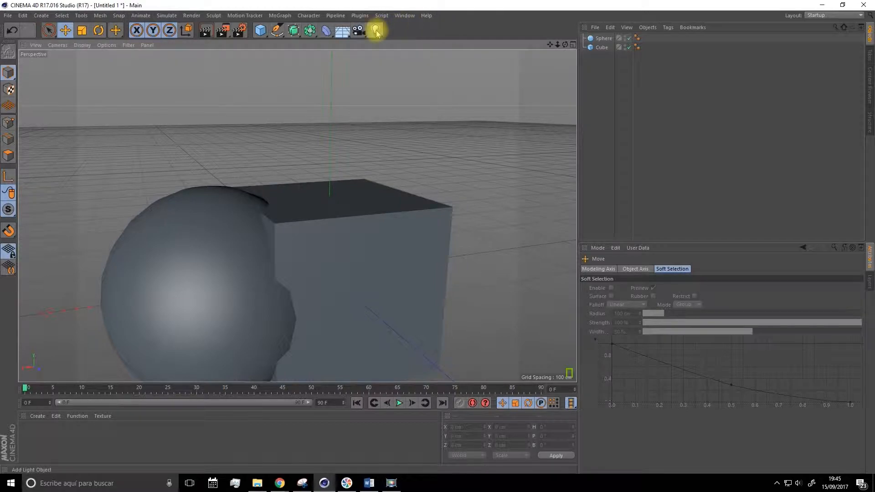
left_click(376, 32)
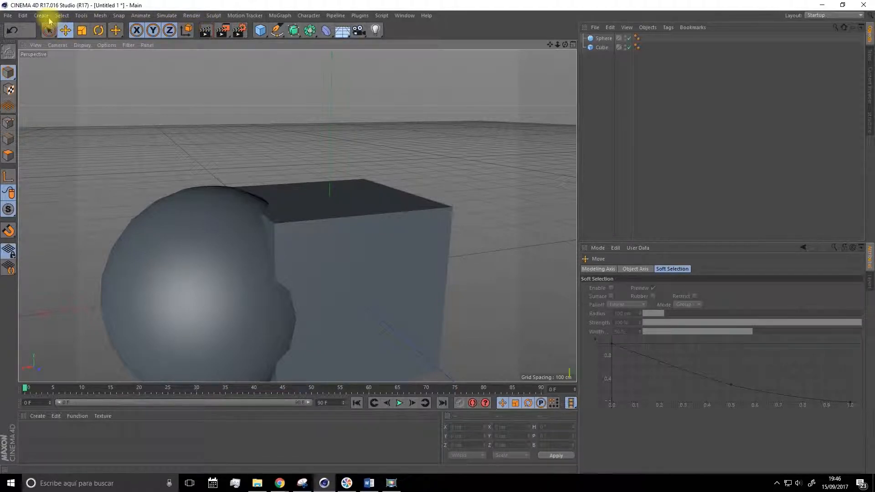
Review the commands for rendering, motion tracking, MoGraph cloning and character rigging
left_click(192, 16)
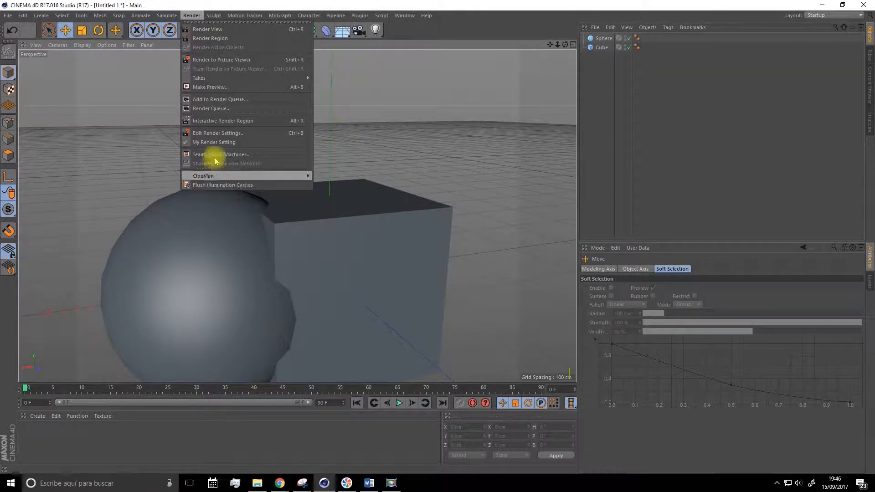
left_click(228, 4)
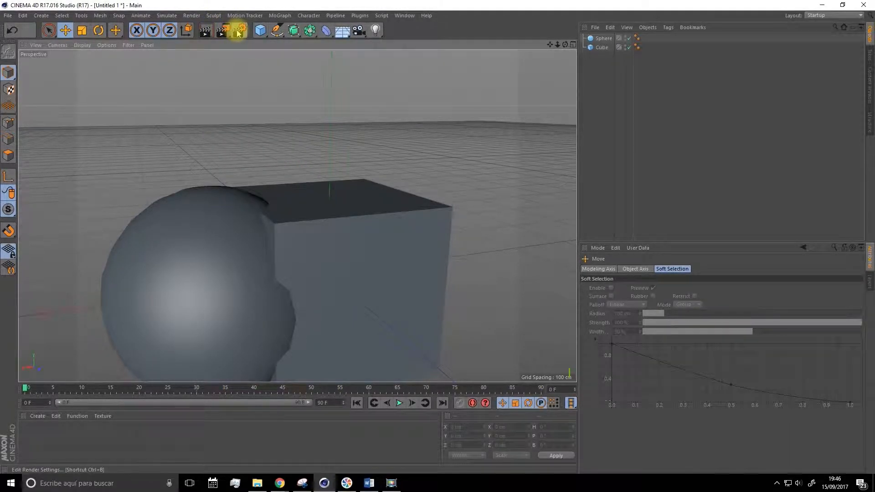
left_click(213, 16)
mouse_move(249, 18)
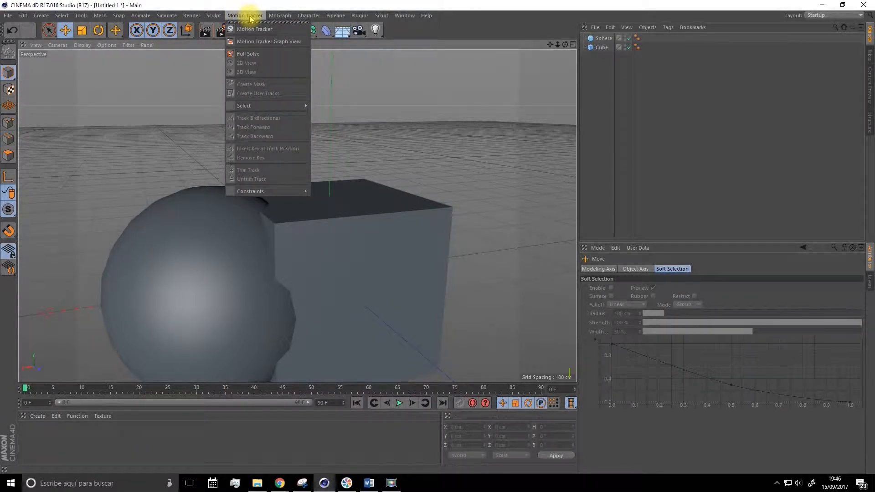
mouse_move(277, 17)
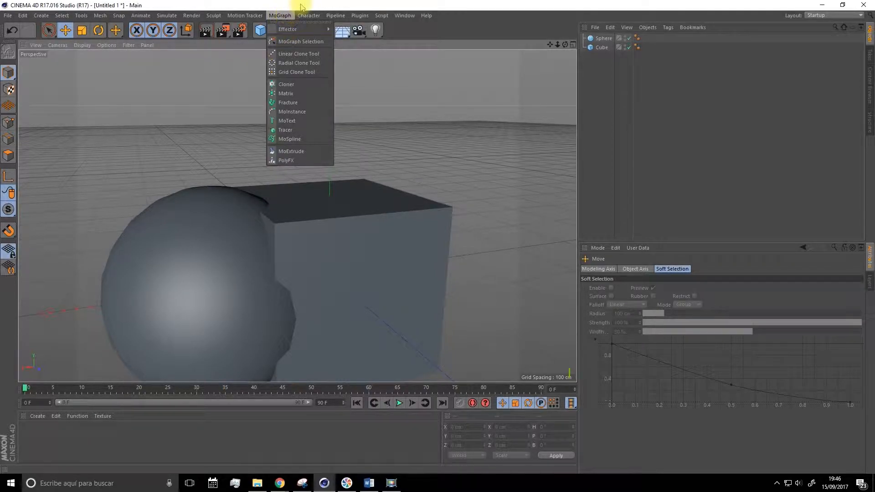
mouse_move(308, 22)
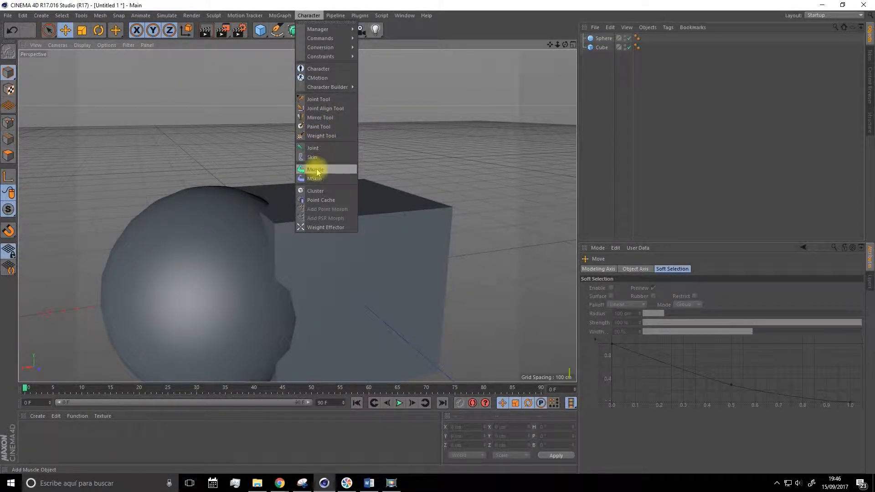
Examine the installed plugin entries, including Substance and VrayBridge, and close the list
left_click(356, 15)
left_click(355, 15)
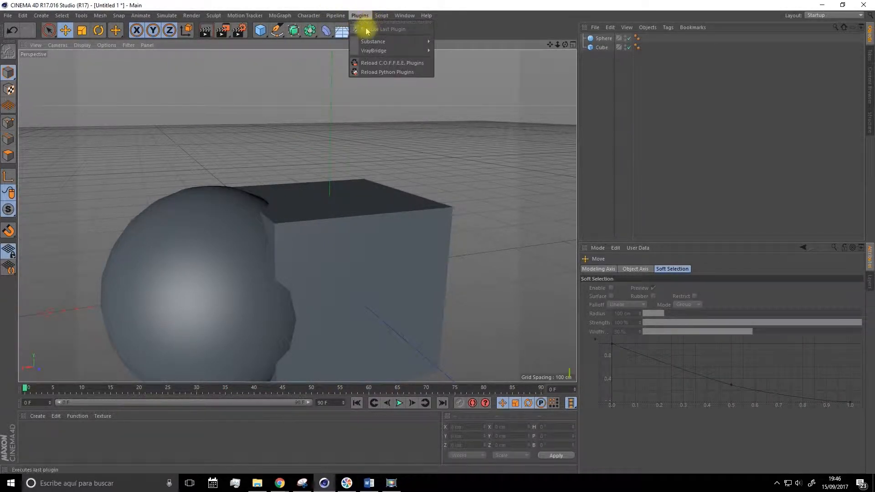
mouse_move(370, 46)
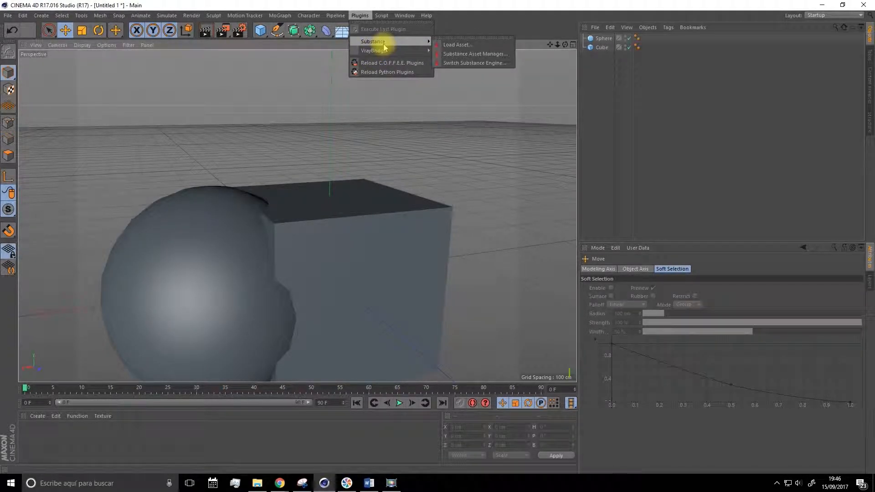
left_click(386, 4)
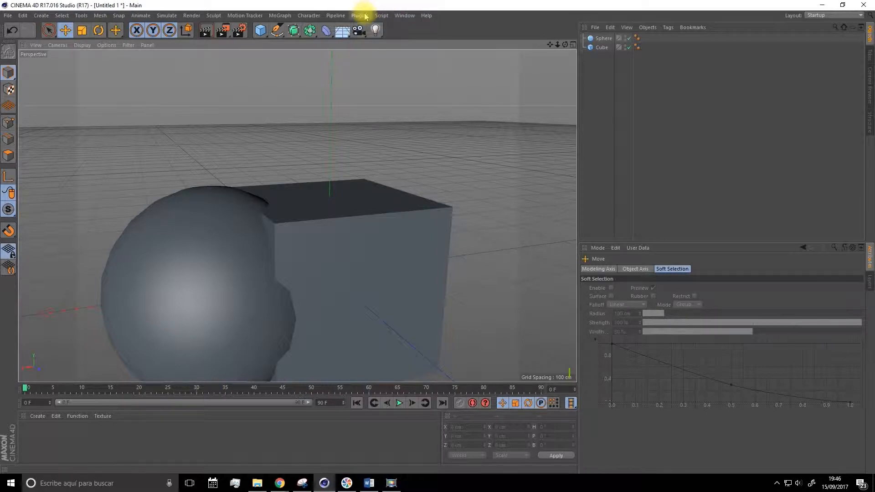
left_click(360, 15)
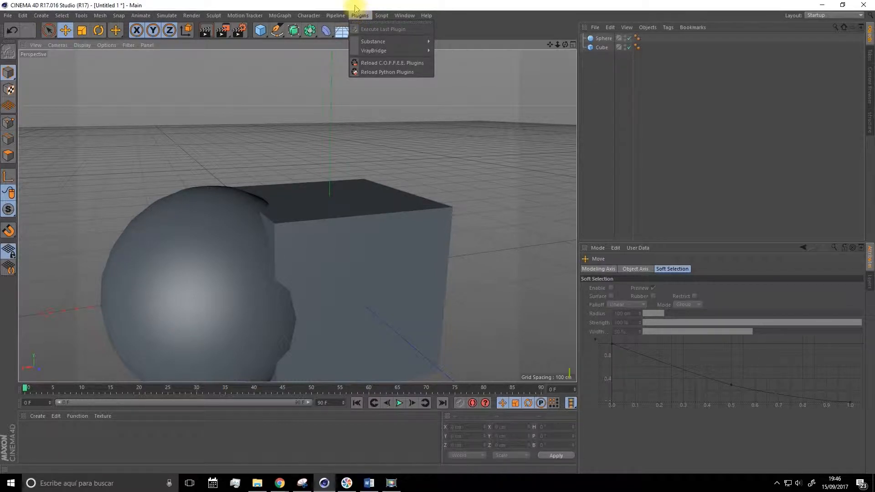
left_click(338, 4)
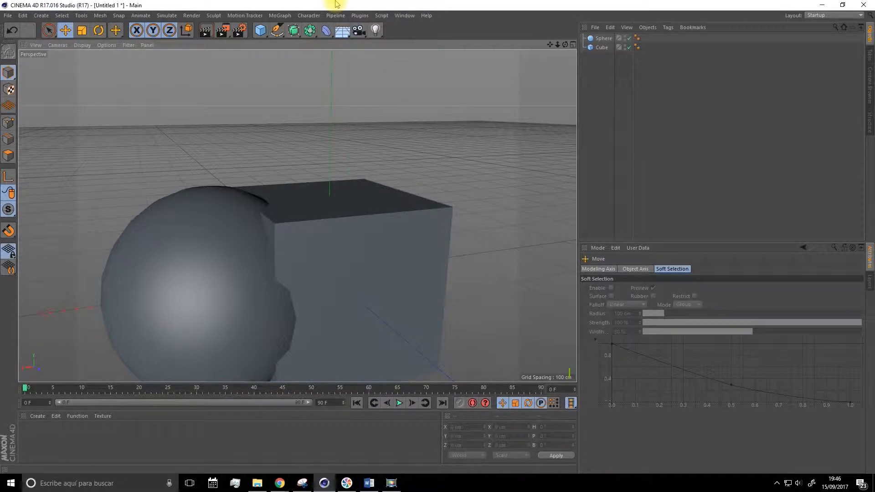
left_click(357, 16)
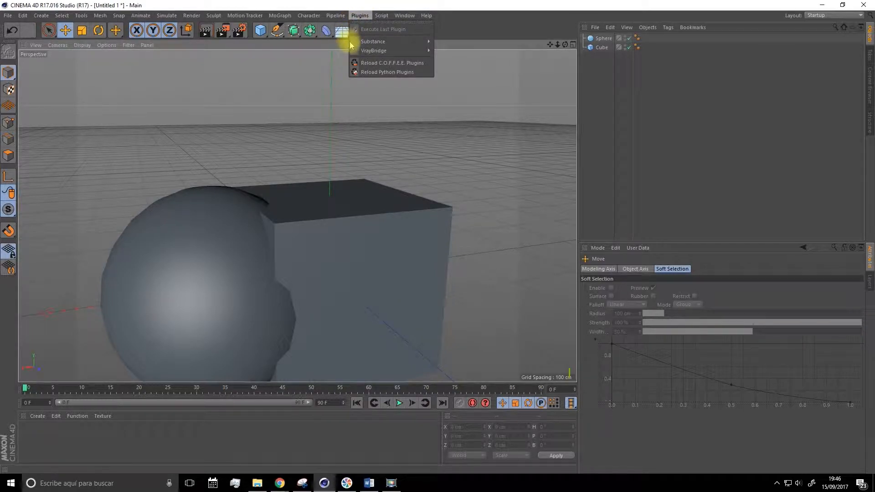
left_click(365, 6)
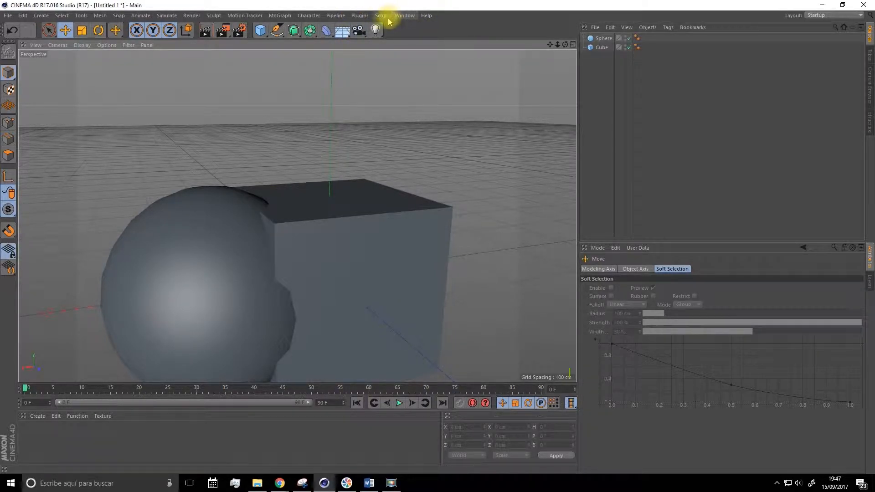
Open the Timeline (Dope Sheet), move the current time to frame 29, and close the timeline window
left_click(404, 16)
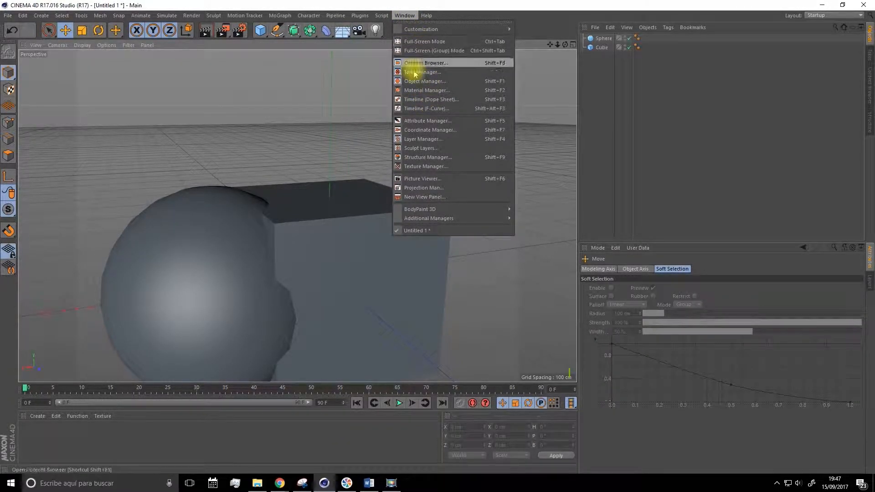
left_click(415, 100)
left_click_drag(348, 139, 298, 77)
left_click_drag(173, 119, 286, 115)
left_click(526, 79)
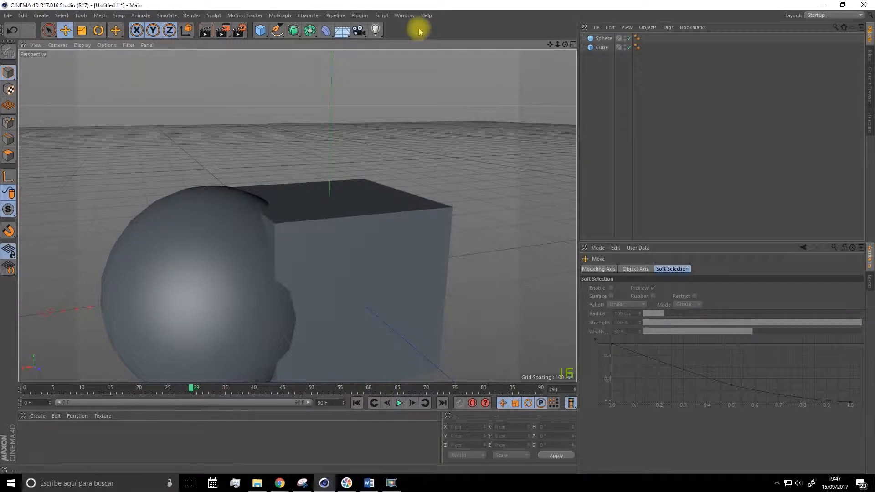
Review the object creation categories and the mesh command groups without adding anything to the scene
left_click(43, 17)
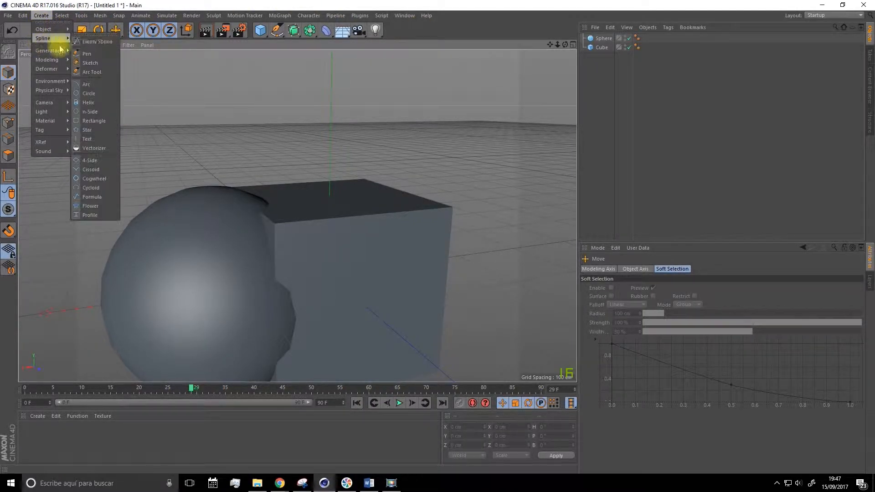
mouse_move(54, 40)
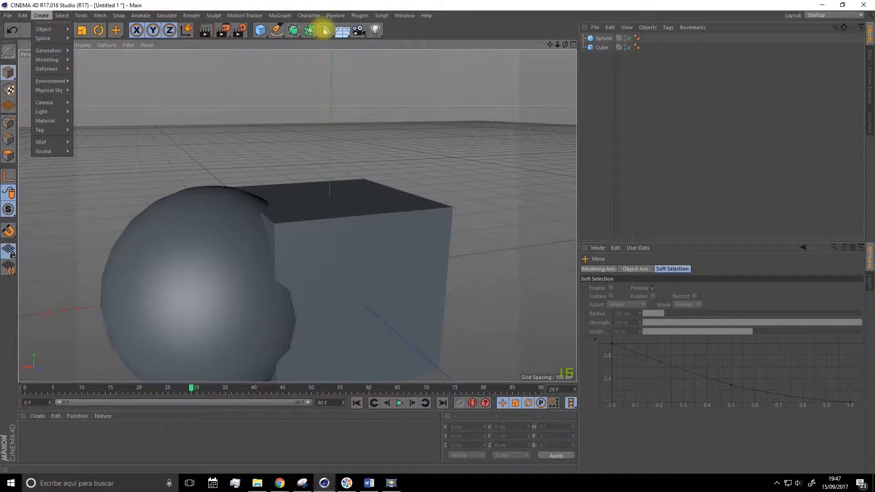
mouse_move(62, 18)
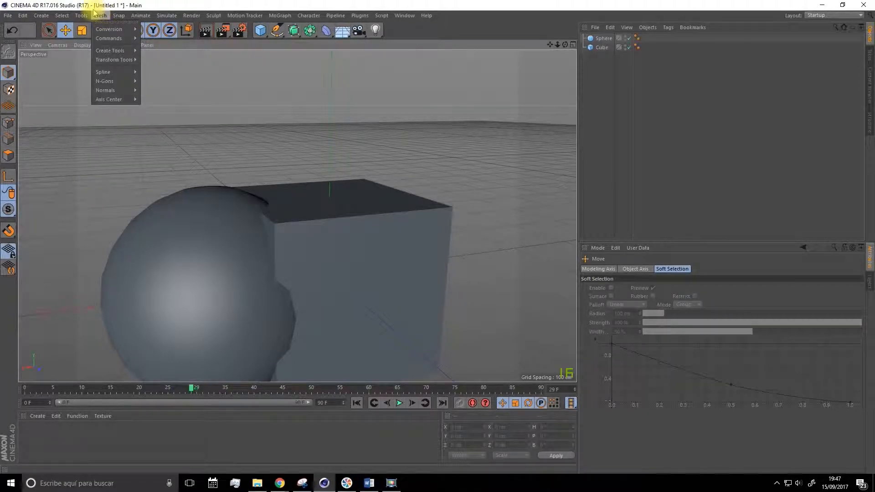
left_click(507, 6)
Delete the cube from the scene, keeping only the sphere
scroll(398, 183, "down", 3)
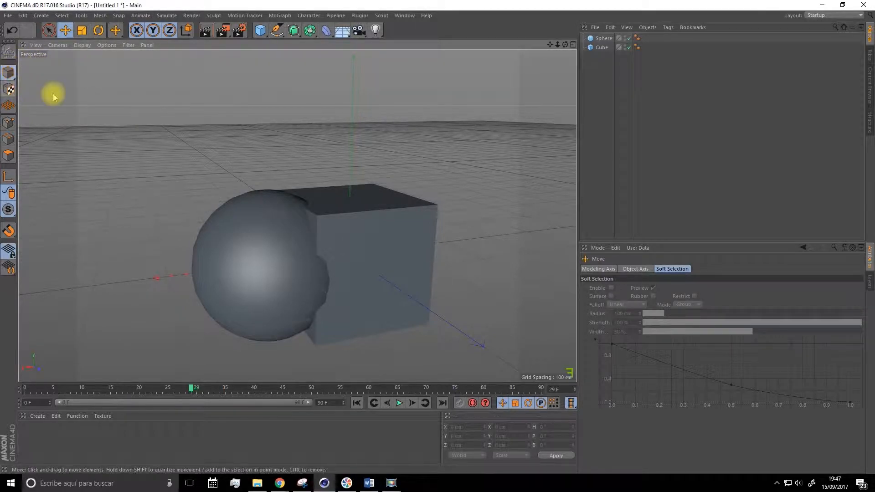
left_click(602, 48)
key("Delete")
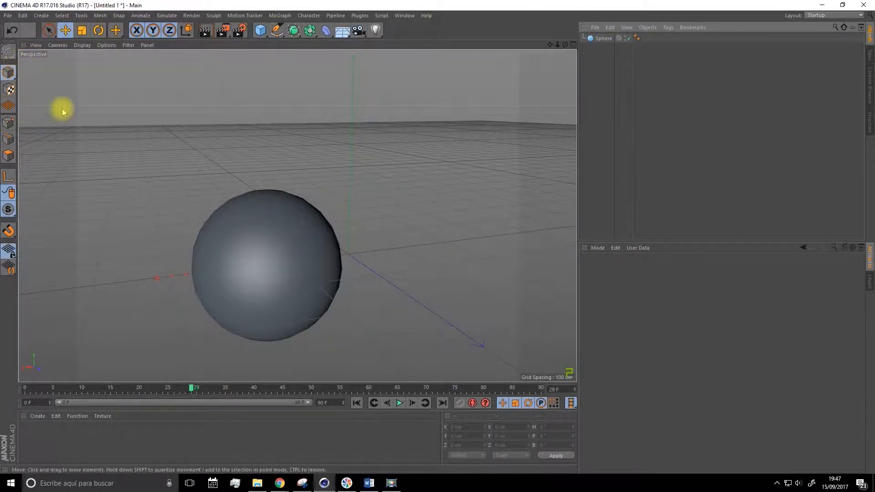
Activate Model mode and select the sphere as the candidate for Make Editable
left_click(9, 74)
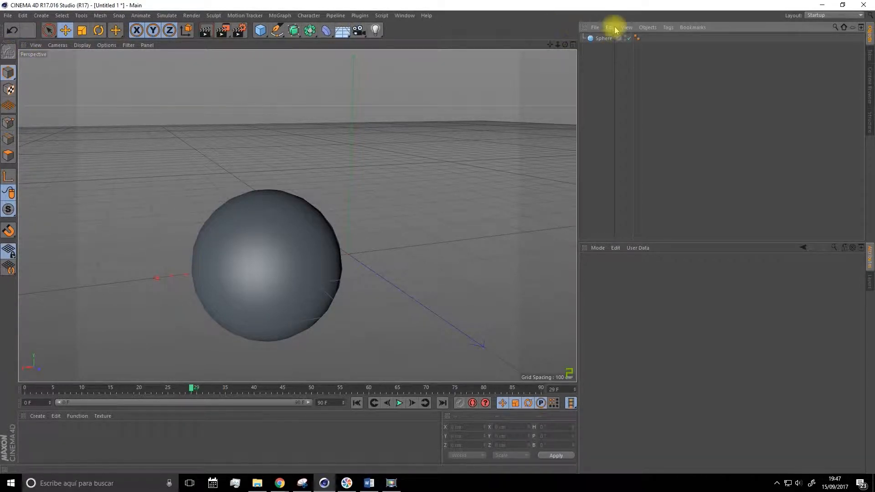
left_click(604, 38)
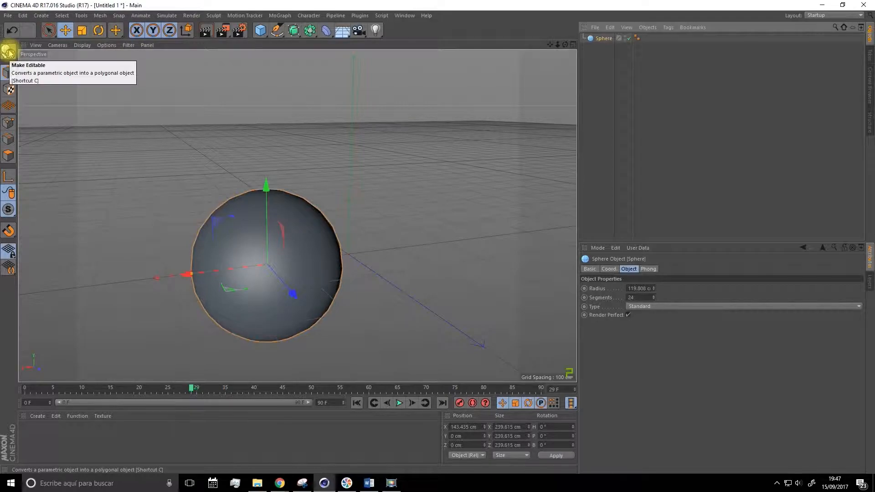
left_click_drag(404, 186, 320, 207, "alt")
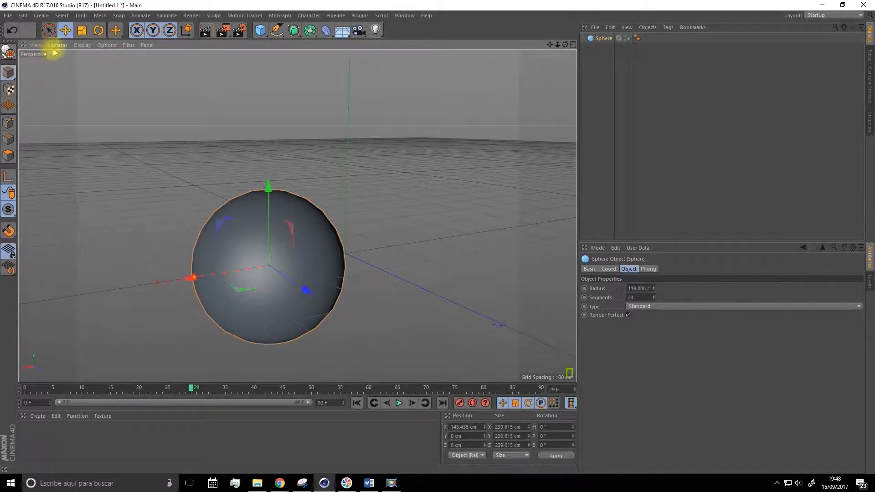
Look over the viewport's camera options, show all four views, and return to the single perspective view
left_click(80, 46)
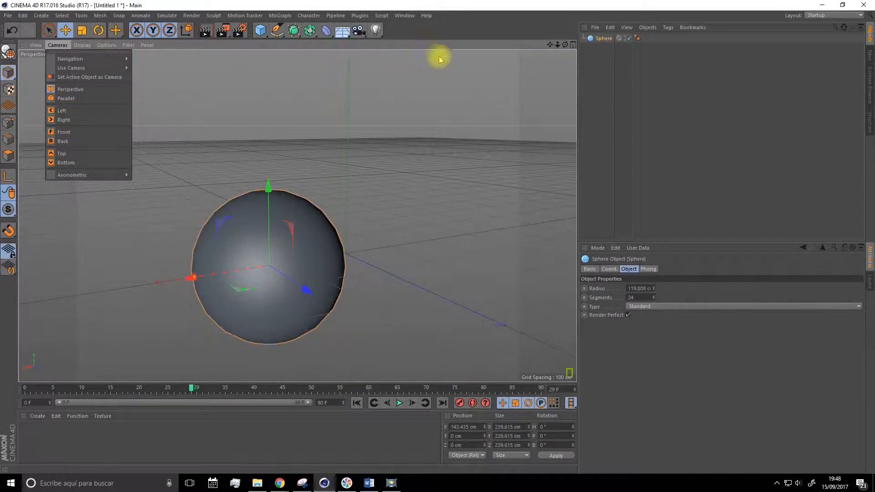
left_click(559, 47)
left_click(573, 44)
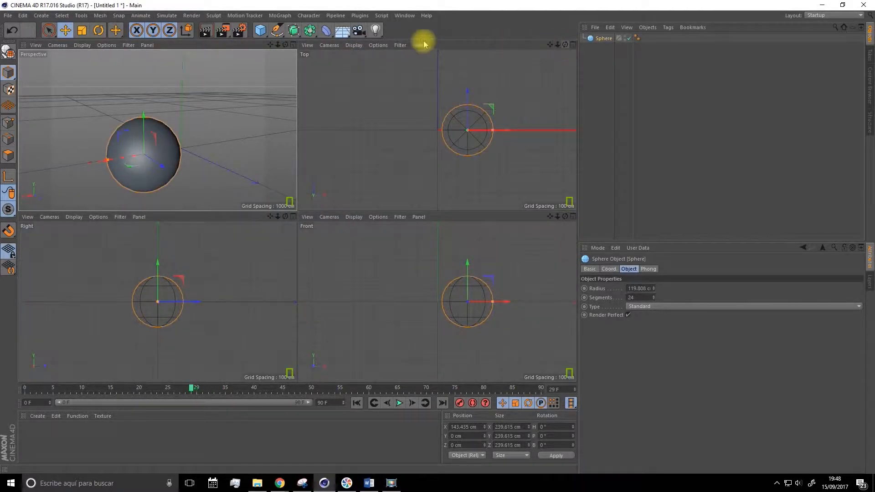
left_click(293, 45)
Preview the sphere in the axonometric Isometric view, and set the viewport back to Perspective
left_click(57, 44)
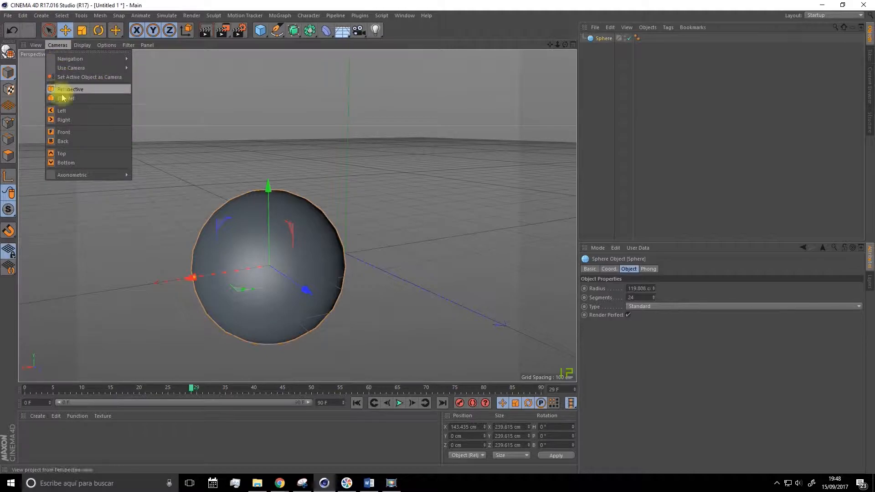
mouse_move(75, 176)
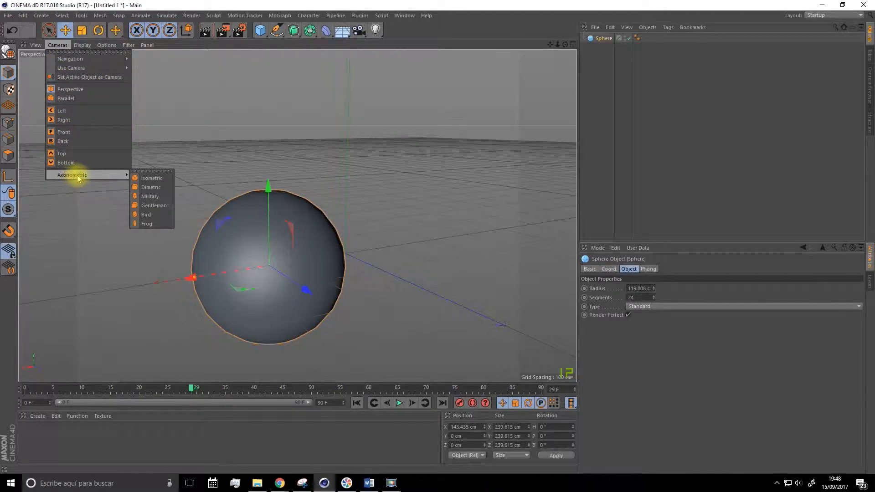
left_click(151, 181)
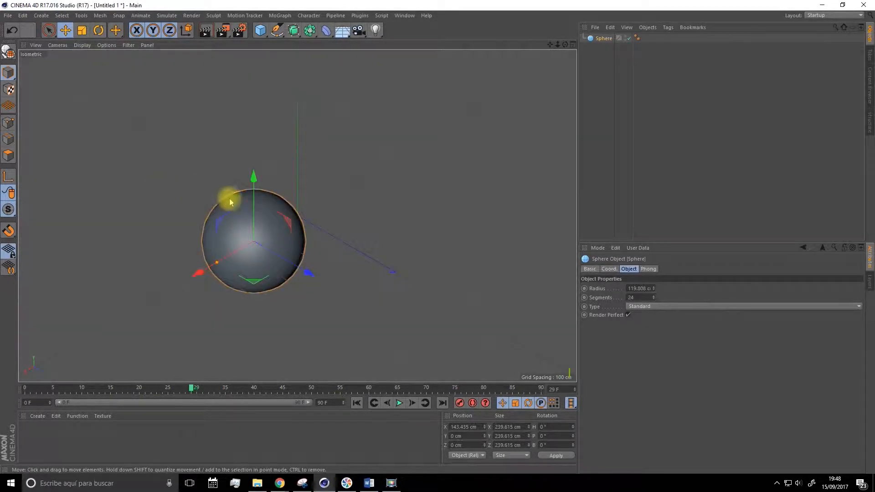
left_click(58, 45)
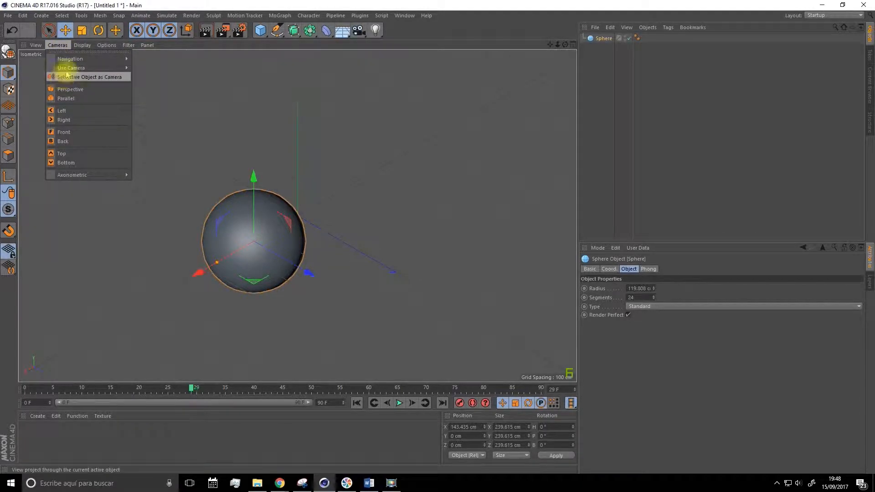
left_click(89, 90)
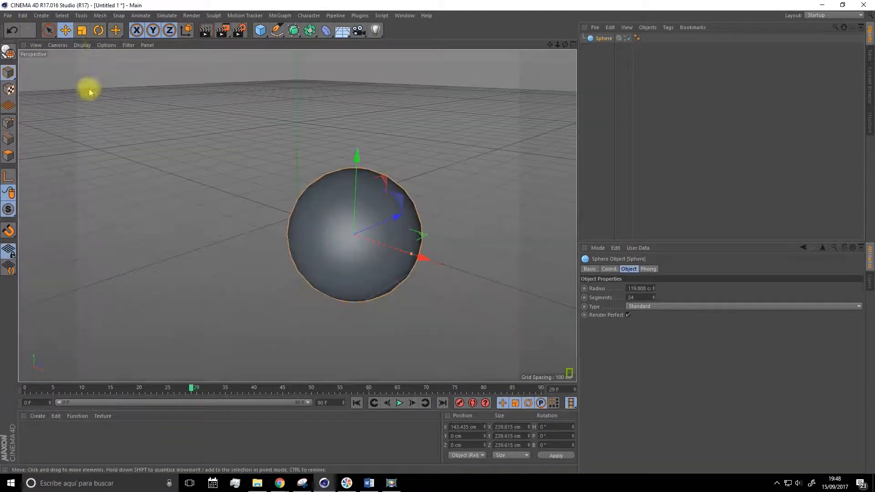
Set the viewport display to Gouraud Shading (Lines), deselect the sphere, and inspect its mesh lines up close
left_click(82, 44)
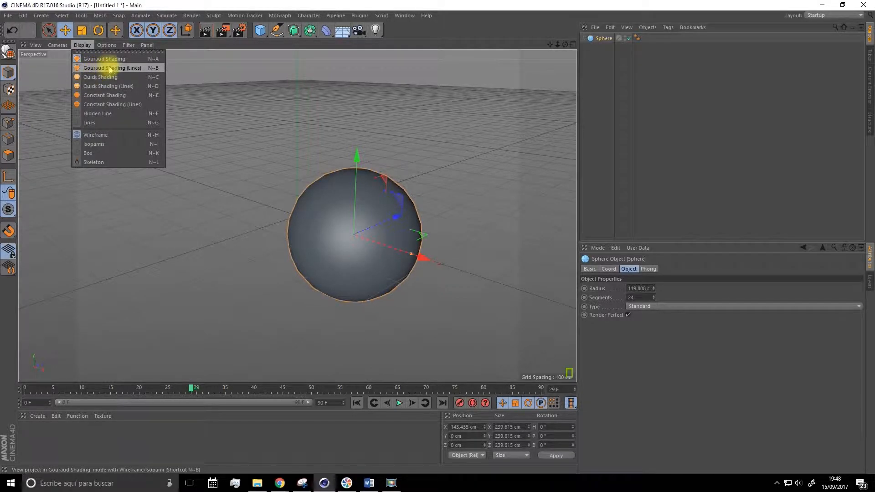
double_click(102, 70)
scroll(377, 266, "up", 3)
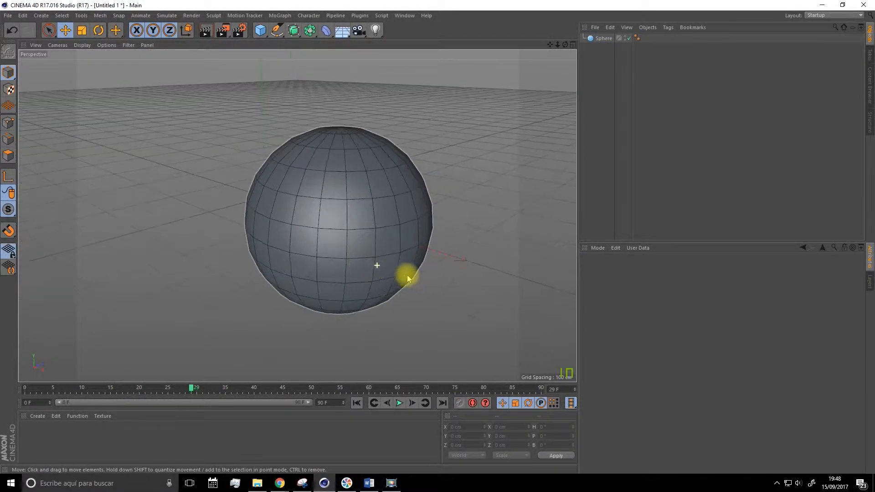
middle_click_drag(419, 267, 363, 272, "alt")
scroll(363, 269, "up", 1)
left_click_drag(339, 224, 305, 185, "alt")
scroll(299, 185, "up", 3)
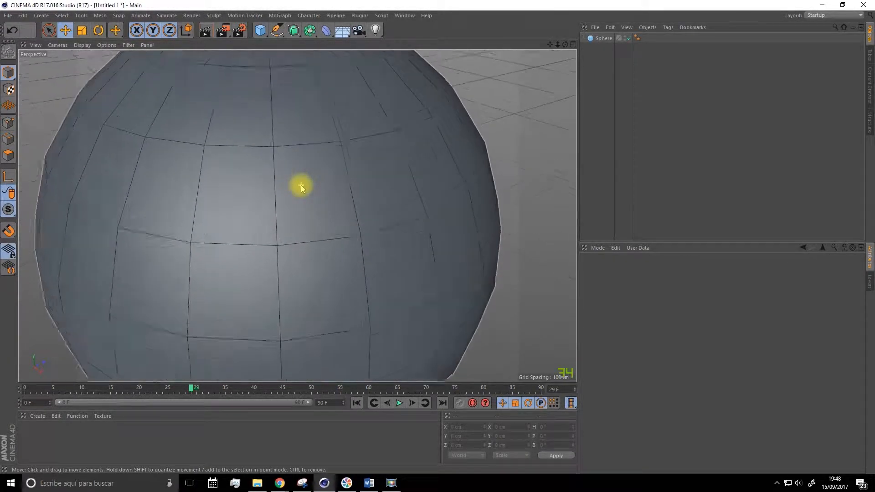
scroll(301, 187, "down", 2)
scroll(287, 170, "up", 3)
scroll(190, 137, "down", 1)
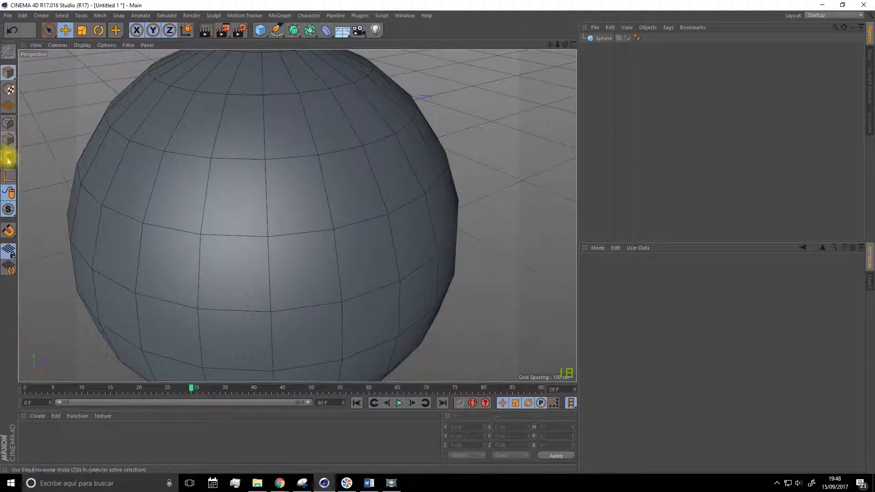
Try Points mode and switch the component mode to Polygons
left_click(9, 123)
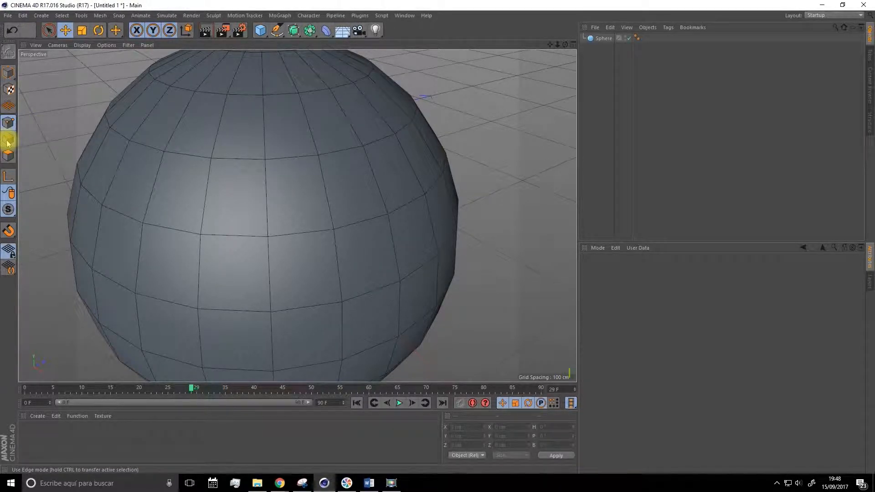
left_click(11, 158)
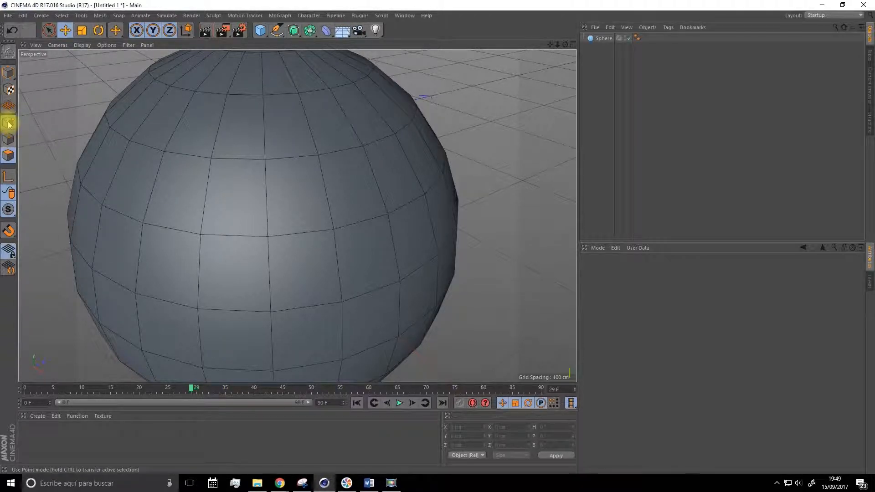
Switch to Points mode and convert the sphere into an editable polygon object
left_click(10, 125)
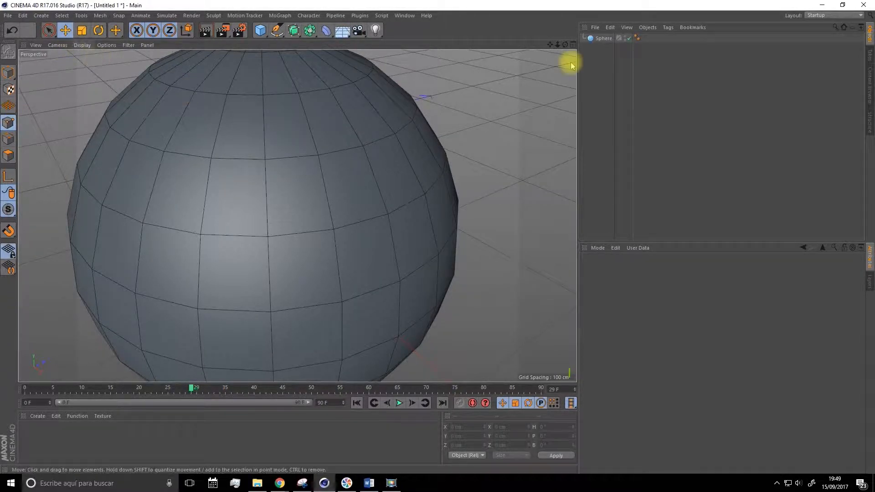
left_click(602, 39)
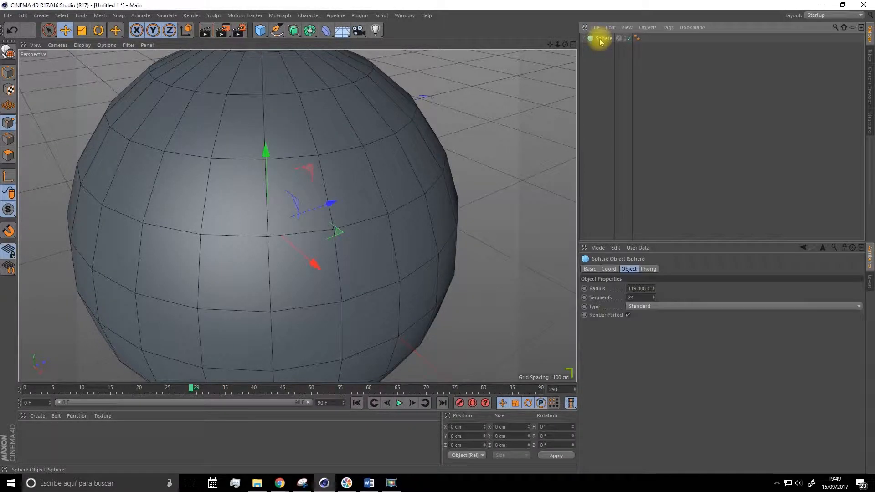
left_click(9, 54)
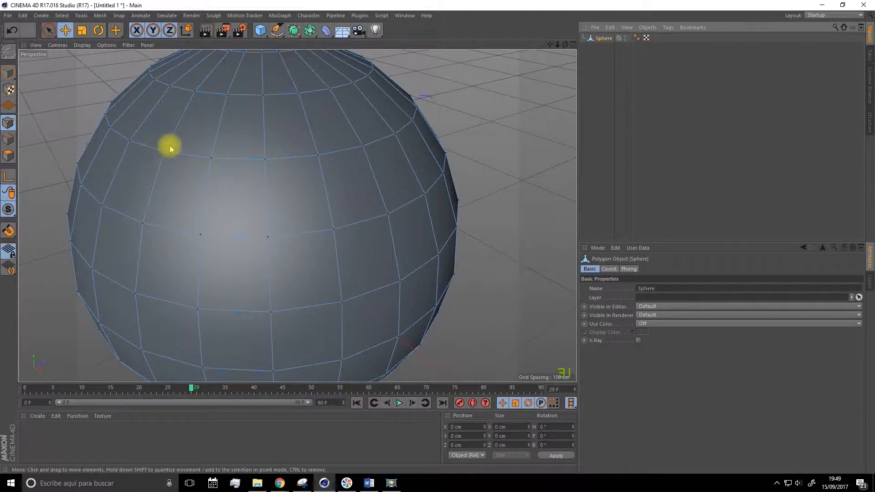
Try Live Selection on a few mesh points along the sphere's upper ring in Points mode
left_click(49, 30)
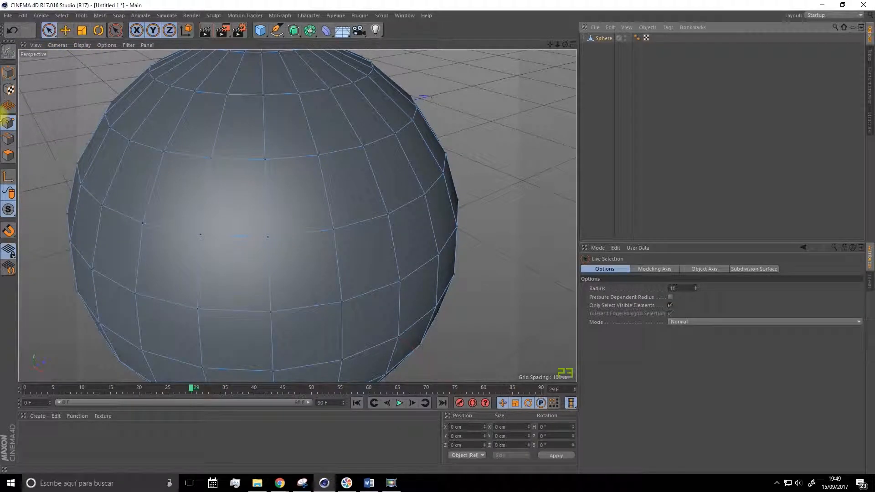
left_click(10, 124)
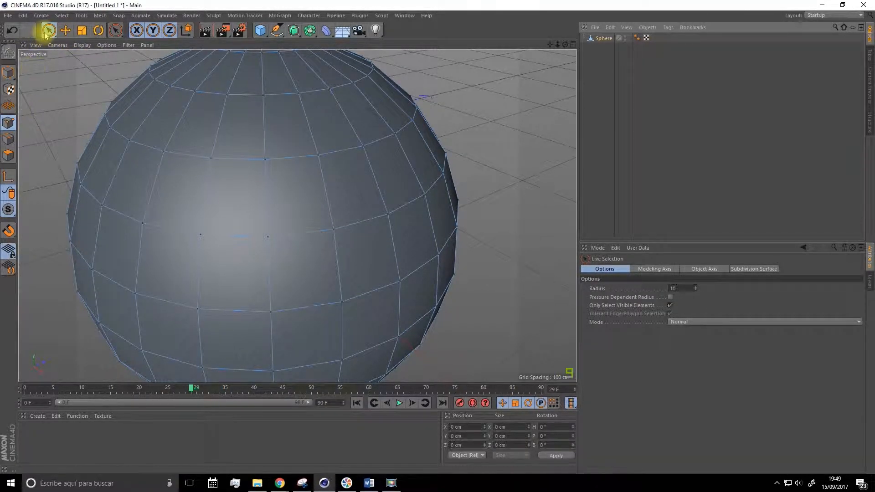
left_click(165, 152)
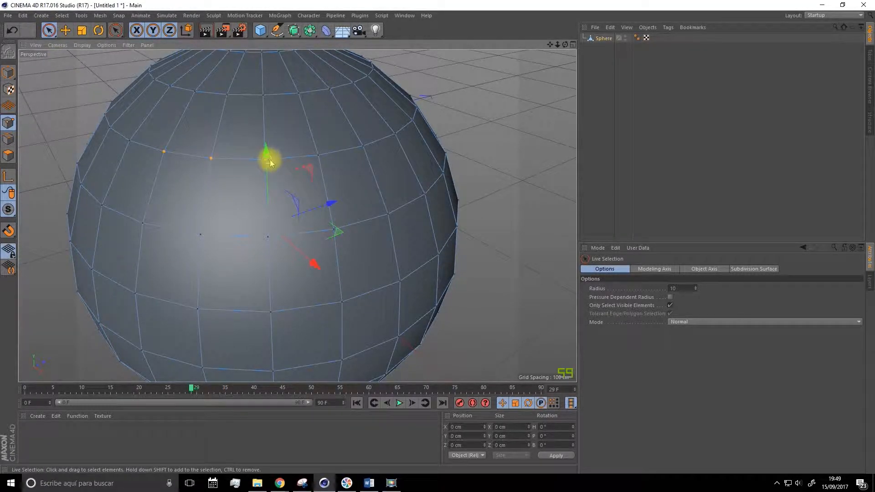
Try selecting edges in Edges mode and a patch of faces in Polygons mode, and clear the selection
left_click(8, 139)
mouse_move(185, 190)
left_mouse_down()
mouse_move(209, 190)
mouse_move(265, 156)
mouse_move(264, 98)
left_mouse_up()
left_click(8, 157)
mouse_move(206, 191)
left_mouse_down()
mouse_move(225, 248)
mouse_move(319, 264)
mouse_move(333, 288)
mouse_move(328, 309)
mouse_move(351, 321)
left_mouse_up()
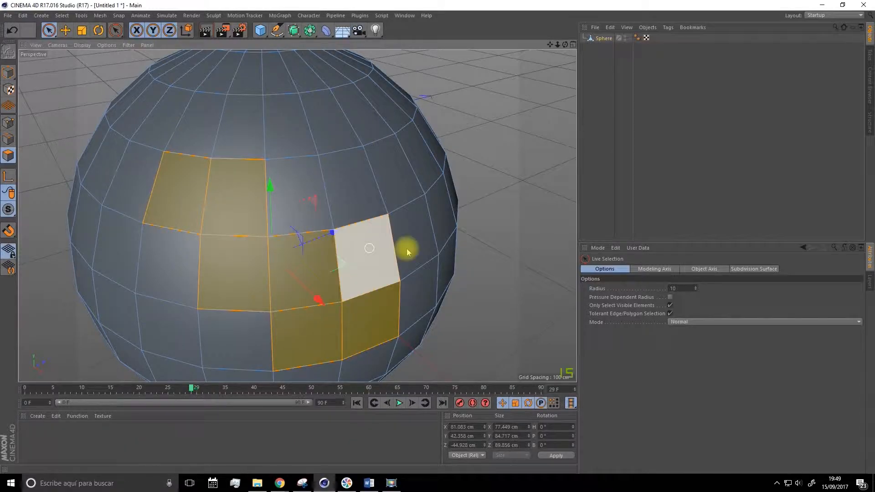
left_click(492, 165)
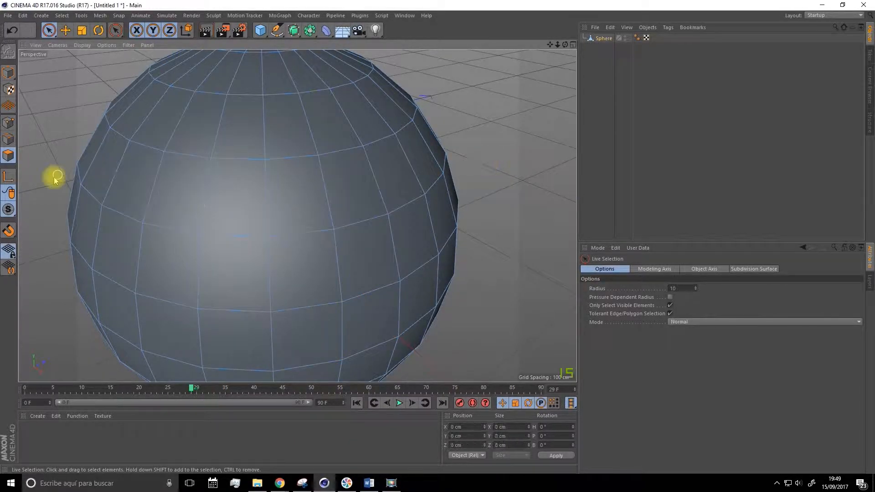
Look over the snapping options without enabling any of them
left_click(11, 181)
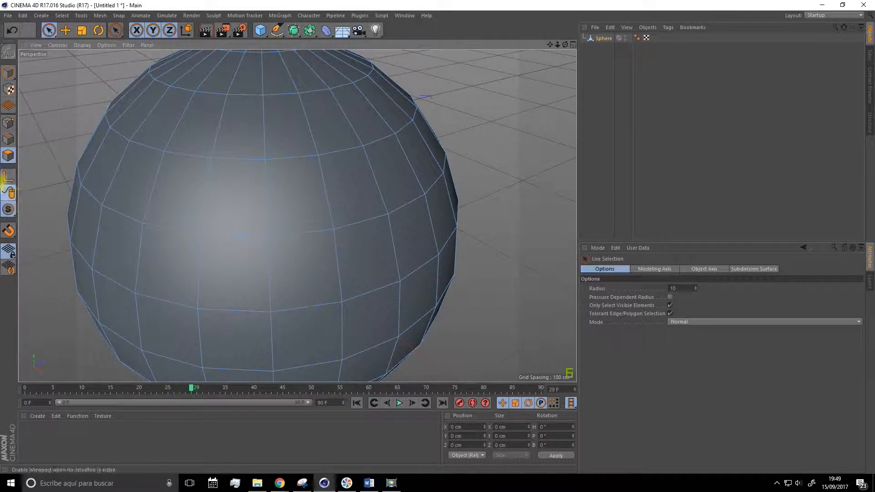
left_click(12, 234)
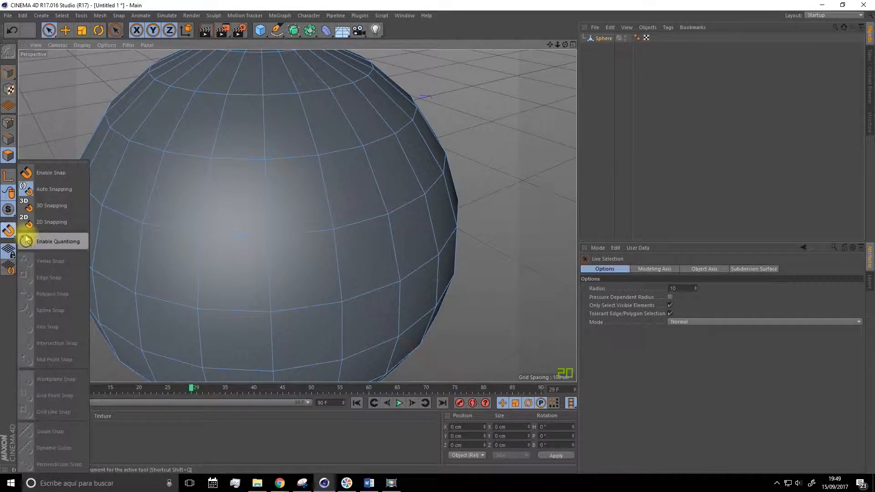
left_click(8, 231)
Show all four views and inspect the sphere's mesh and grid closely in the Top view
left_click_drag(460, 155, 437, 181, "alt")
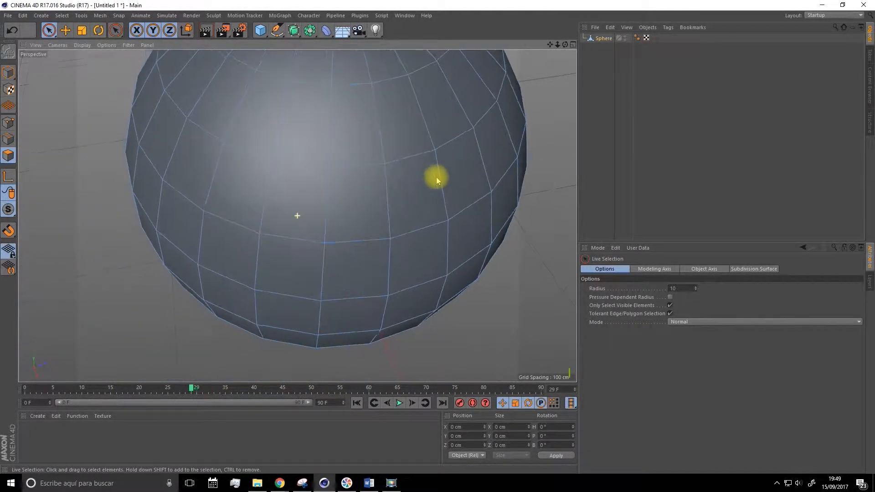
scroll(440, 162, "down", 6)
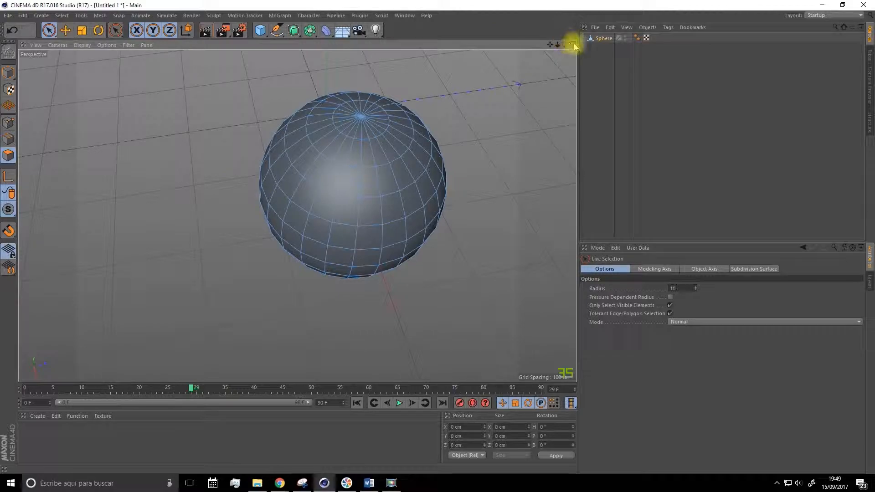
left_click(574, 45)
scroll(440, 134, "up", 10)
middle_click_drag(387, 124, 568, 139, "alt")
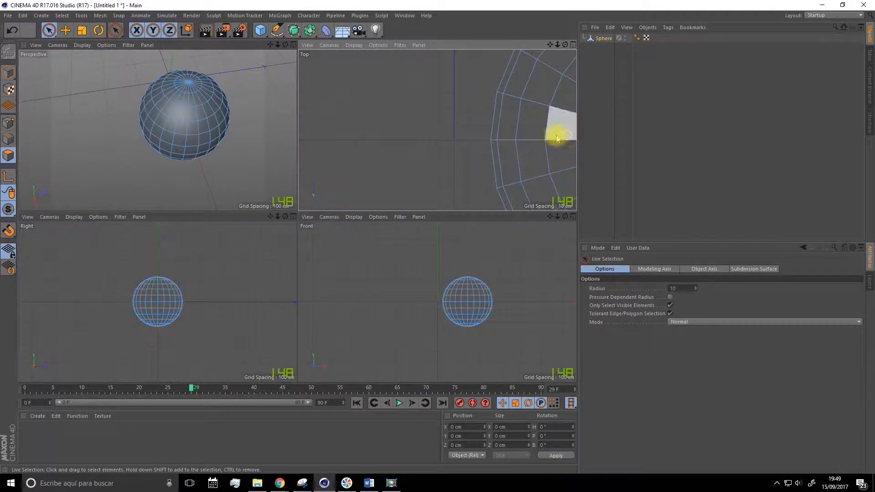
scroll(494, 137, "up", 8)
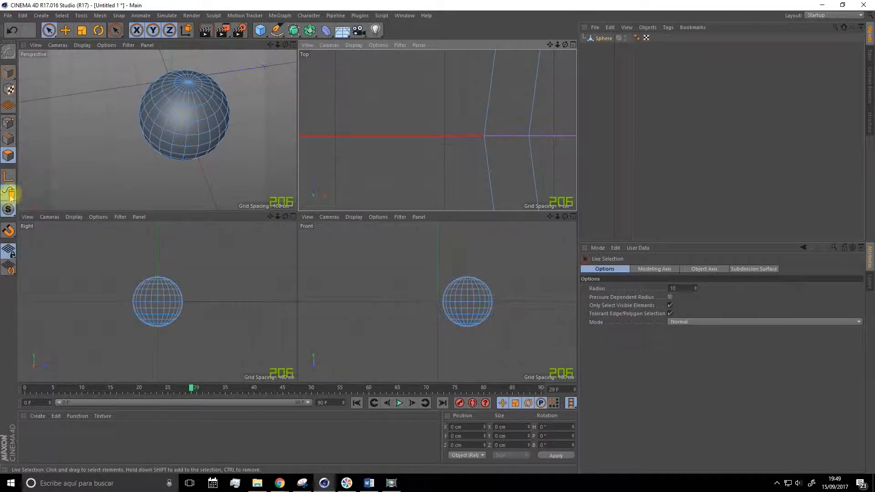
Check the snapping options again and return to the single perspective view
left_click_drag(13, 233, 33, 244)
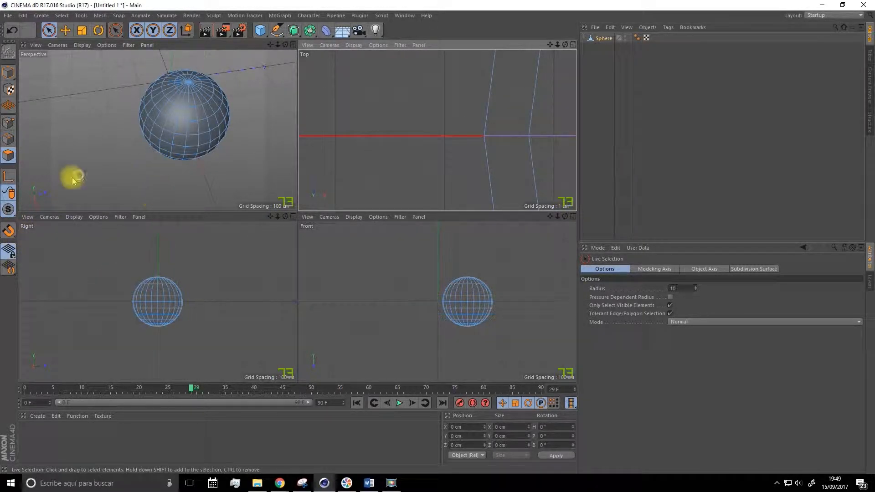
left_click_drag(70, 169, 192, 104, "alt")
middle_click_drag(381, 112, 364, 126, "alt")
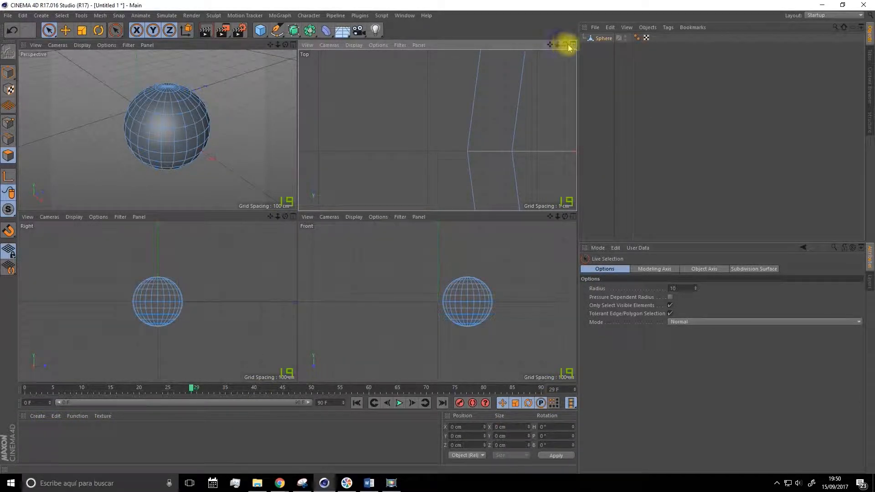
left_click(294, 46)
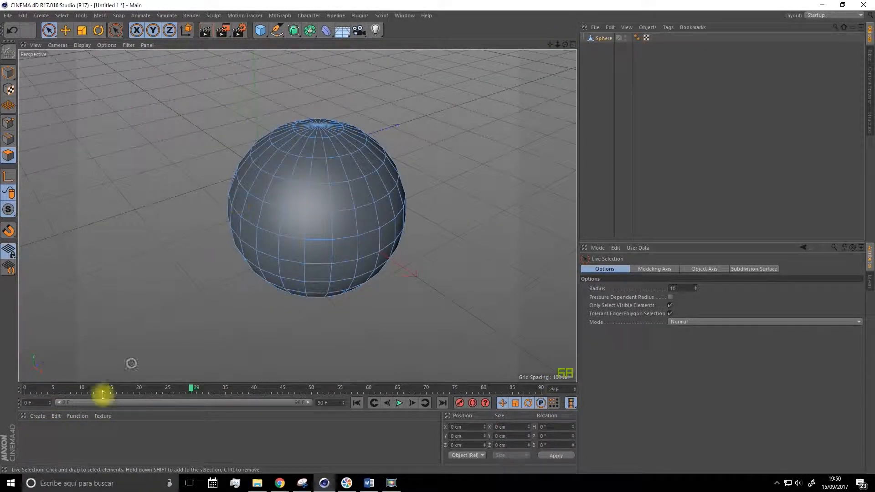
Create a new material, apply it to the sphere, and show the material's color properties
left_click(38, 415)
left_click(58, 339)
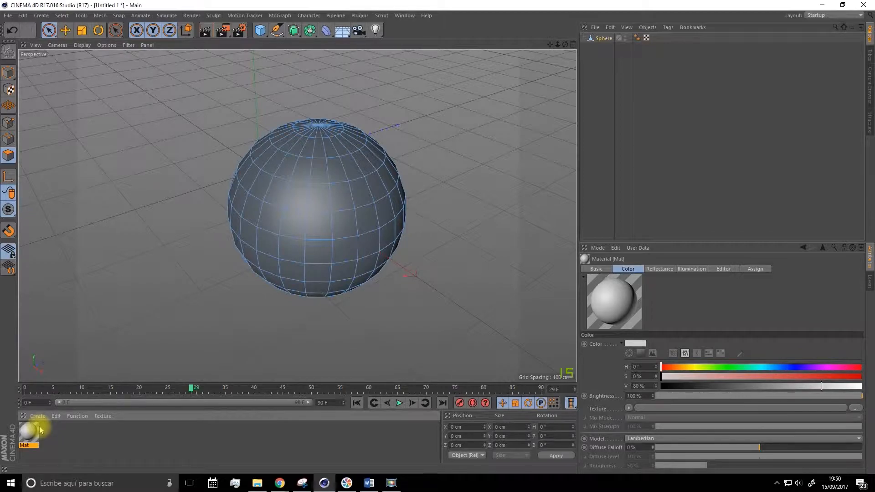
left_click_drag(31, 433, 286, 224)
left_click_drag(231, 322, 335, 148, "alt")
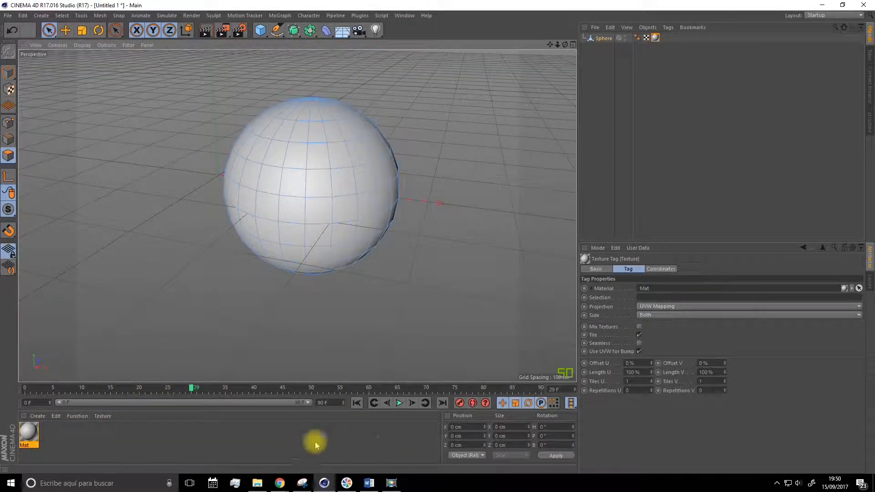
left_click(28, 437)
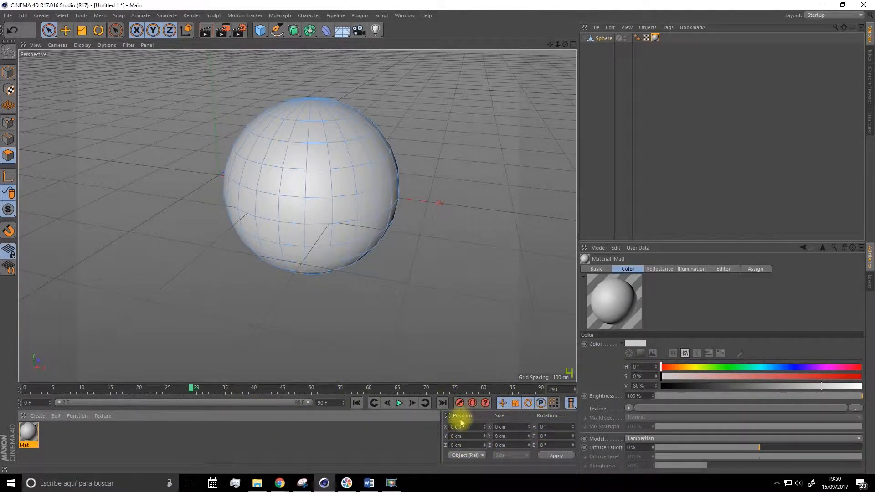
Move the sphere along the X axis to about 155 cm in Model mode, and undo a further small move
left_click(65, 30)
left_click(8, 72)
left_click_drag(338, 222, 397, 200)
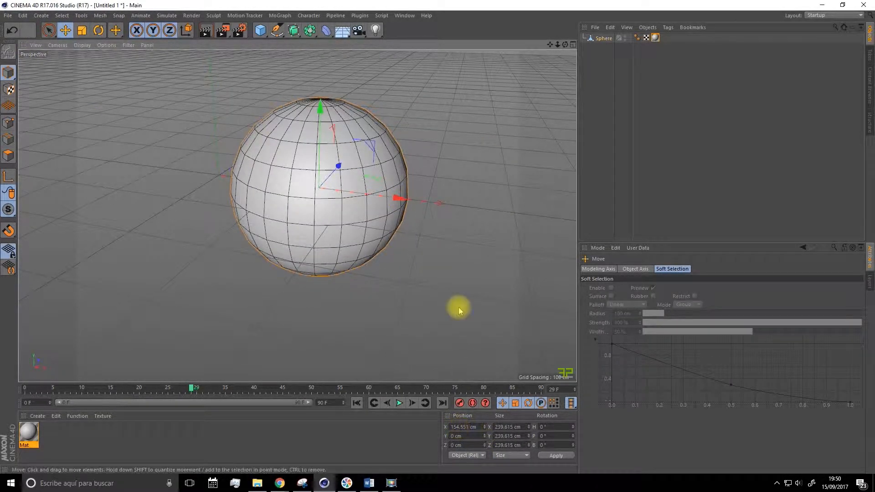
mouse_move(401, 205)
left_mouse_down()
mouse_move(463, 218)
mouse_move(414, 201)
left_mouse_up()
key("ctrl+z")
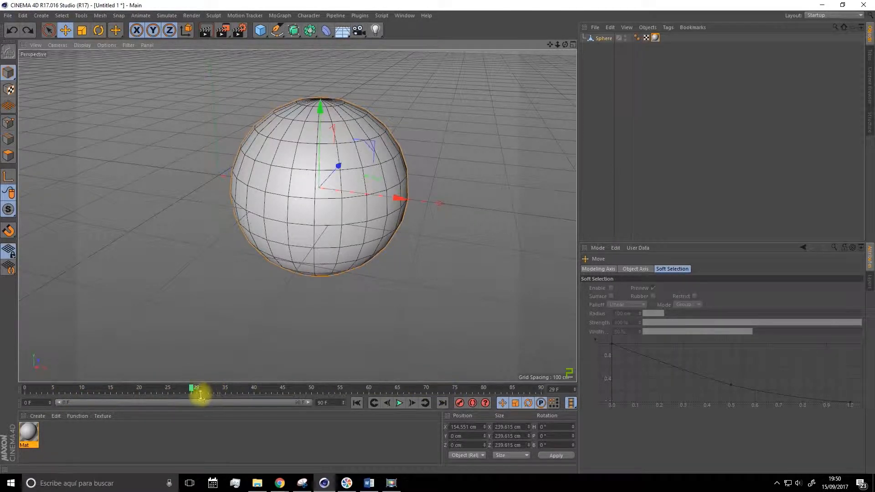
Set the timeline to frame 0, play the animation briefly, and return to frame 0
left_click_drag(193, 392, 24, 398)
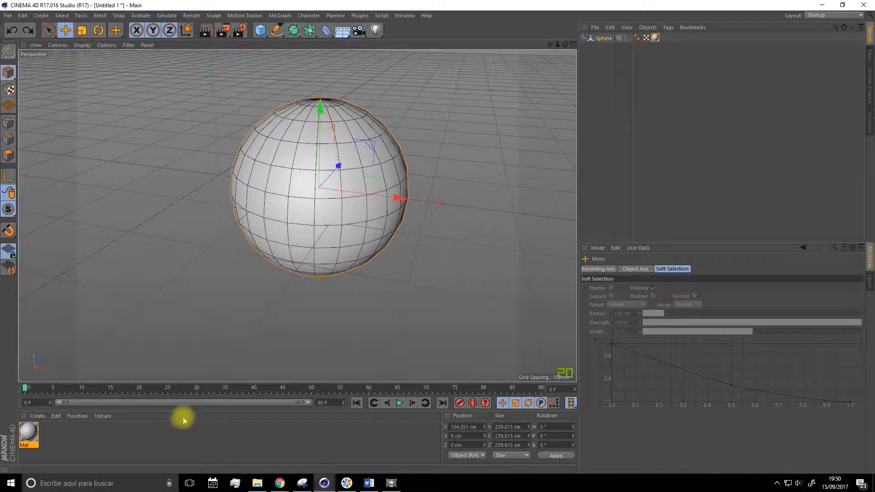
left_click(399, 403)
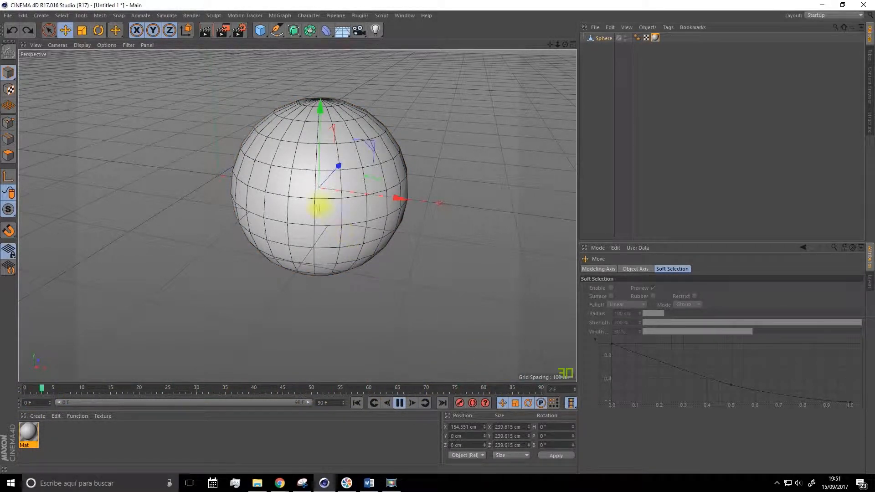
left_click(399, 403)
left_click_drag(374, 389, 7, 396)
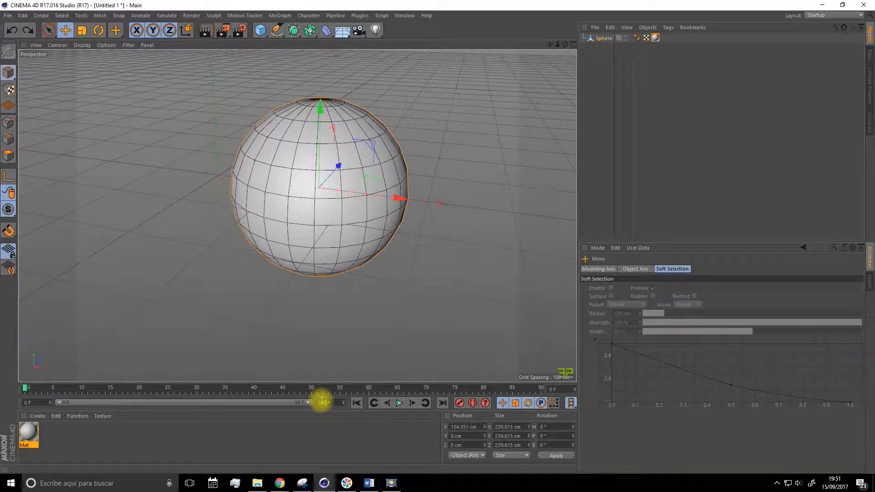
Extend the timeline length and its preview range to 300 frames, and deselect the sphere
key("Return")
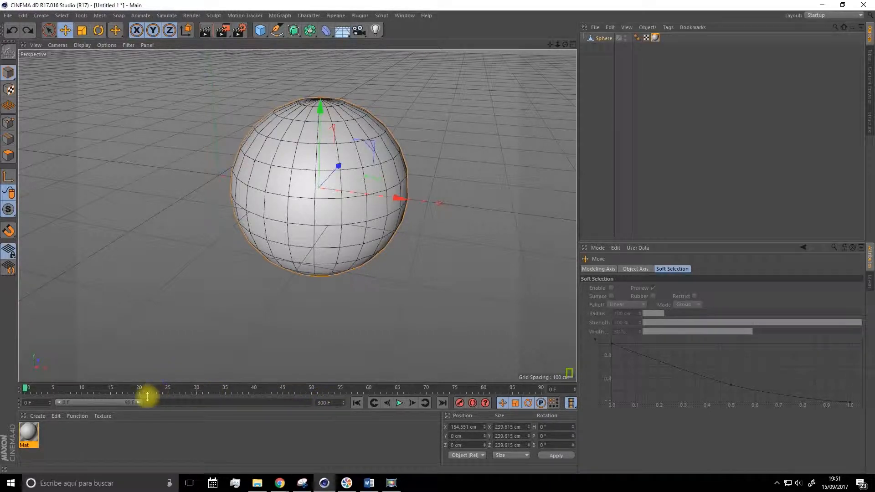
left_click_drag(138, 404, 310, 407)
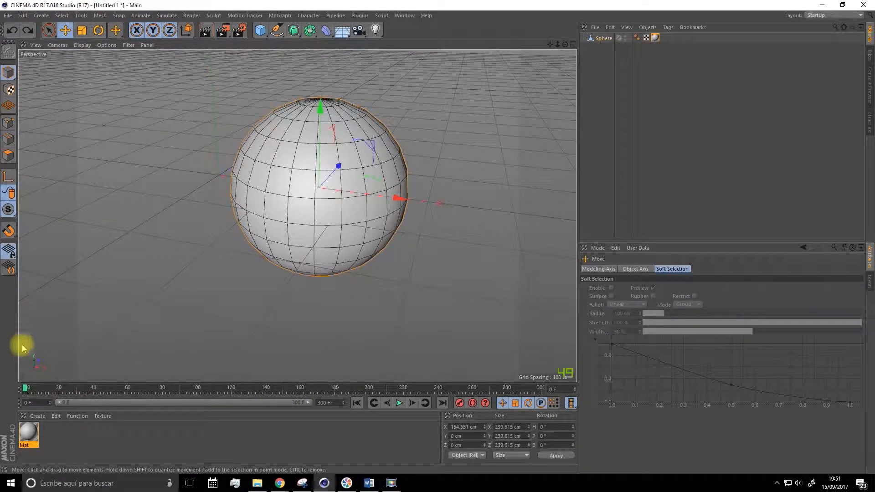
mouse_move(26, 389)
left_mouse_down()
mouse_move(579, 404)
mouse_move(517, 388)
mouse_move(64, 370)
mouse_move(14, 380)
left_mouse_up()
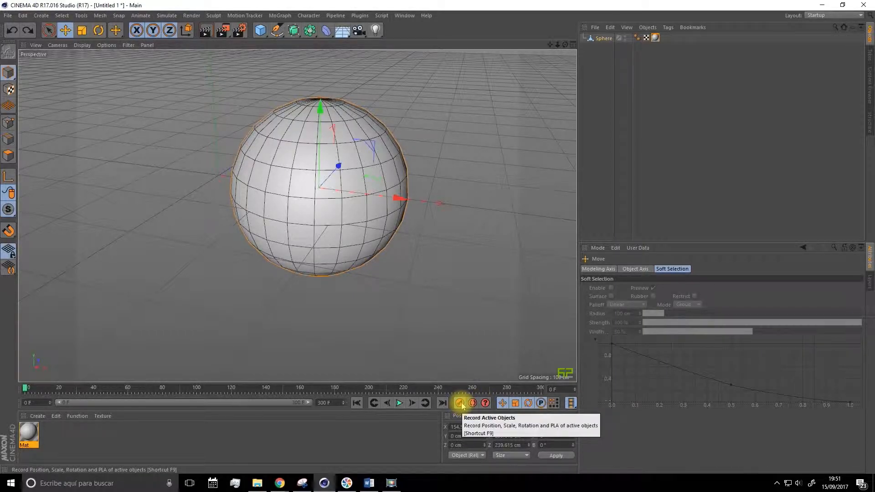
left_click(614, 187)
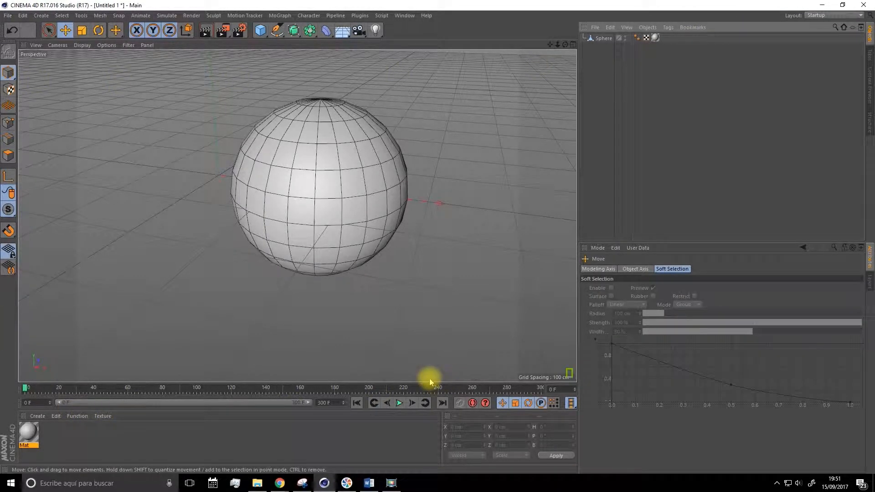
Switch the interface layout to Sculpting and view the sphere from several angles
left_click(819, 18)
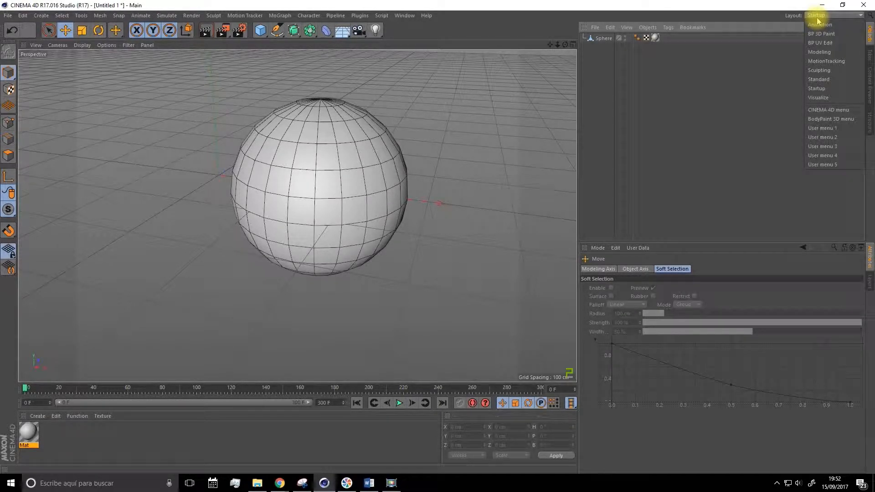
left_click(820, 71)
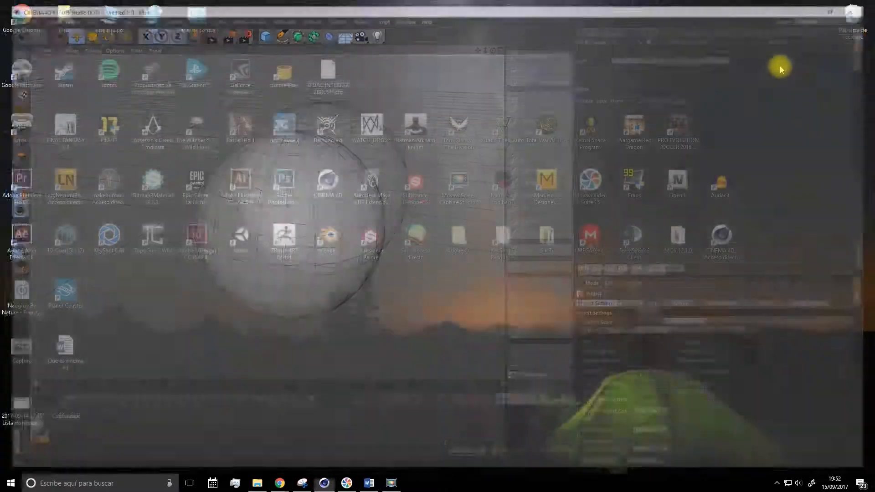
scroll(222, 184, "down", 3)
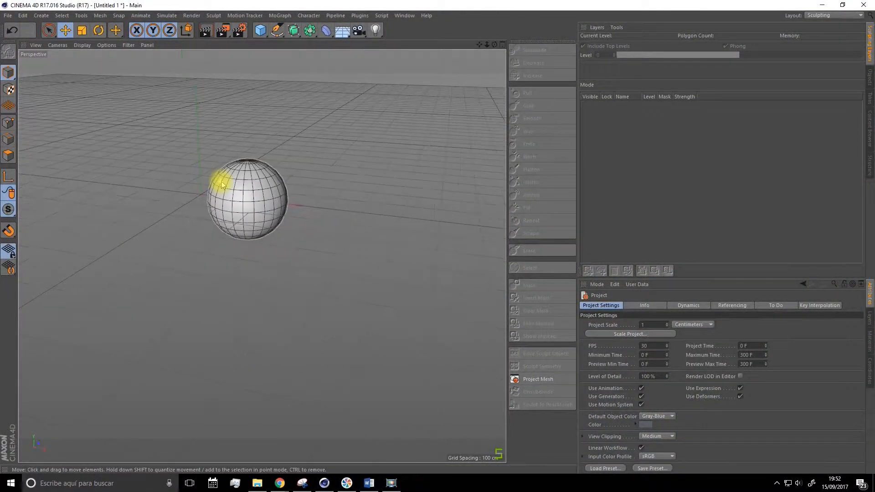
left_click_drag(213, 177, 319, 220, "alt")
scroll(277, 203, "up", 5)
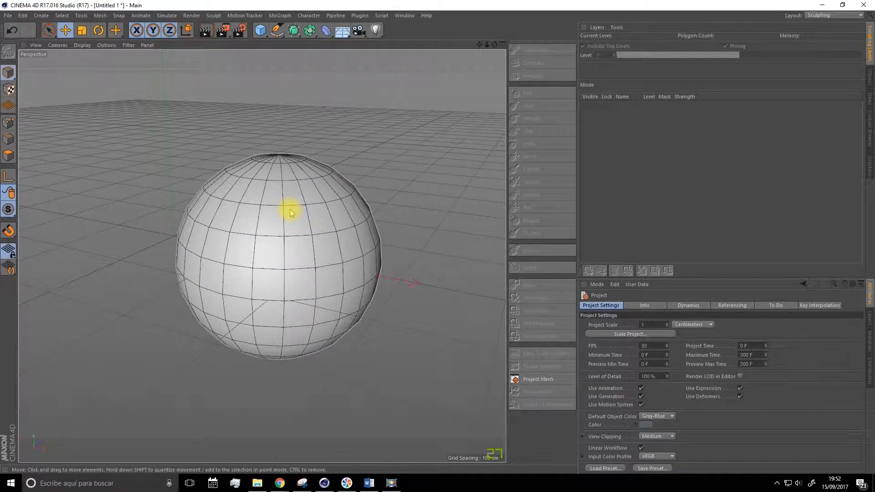
mouse_move(290, 212)
left_mouse_down("alt")
mouse_move(260, 199)
mouse_move(292, 226)
left_mouse_up("alt")
left_click_drag(263, 191, 294, 212, "alt")
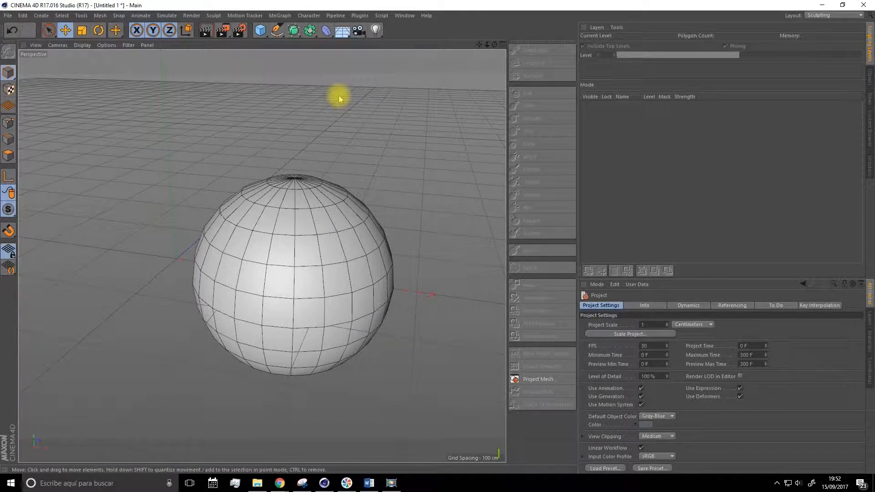
Switch the interface layout to Startup, Animation and Standard in turn, and return to Startup
left_click(816, 15)
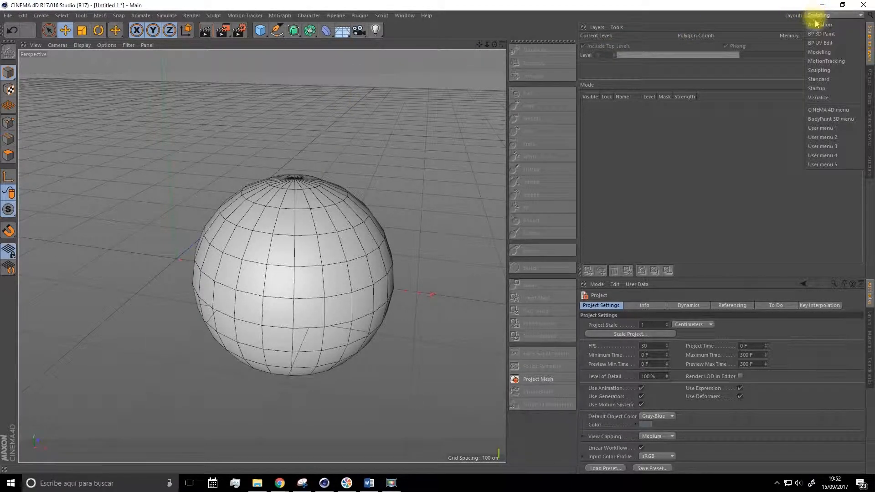
left_click(820, 89)
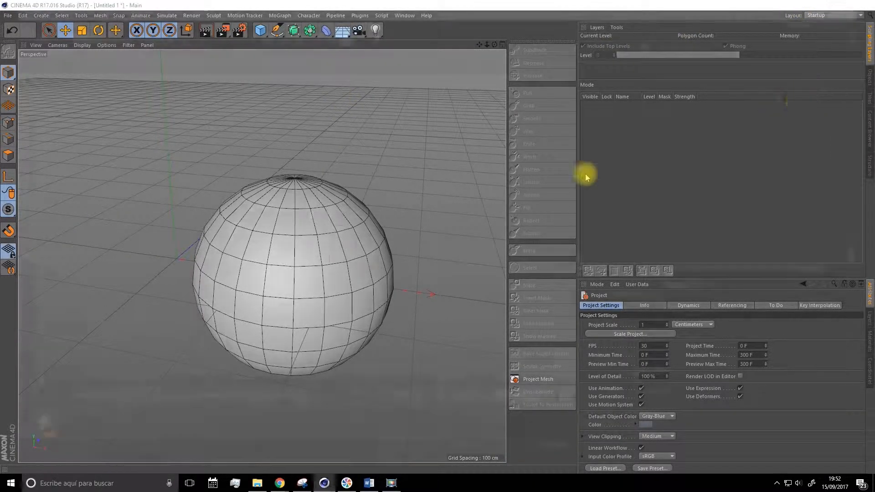
left_click(819, 15)
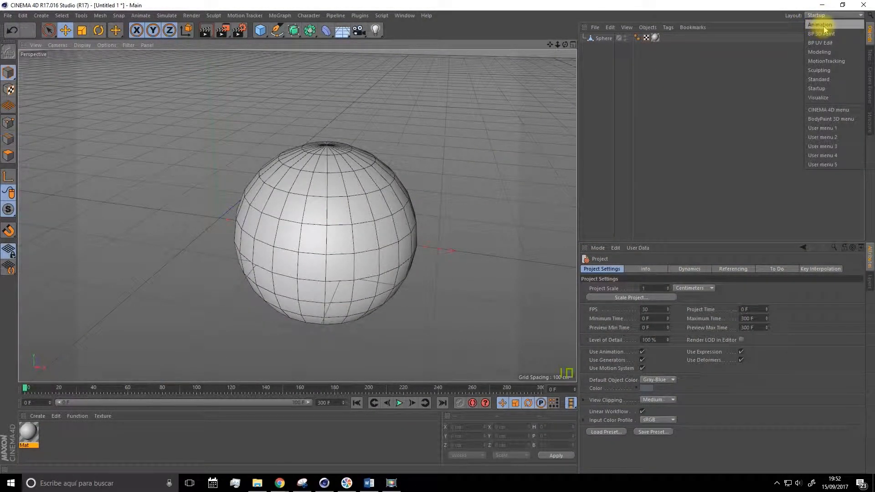
left_click(824, 26)
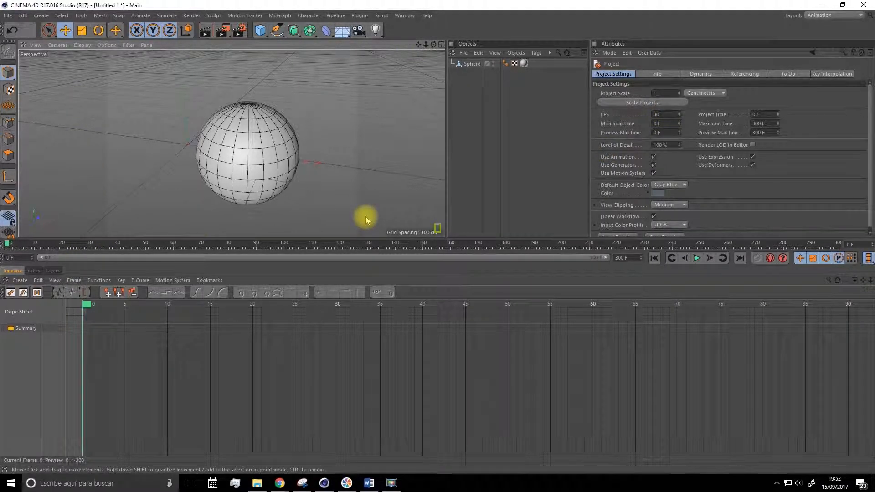
left_click(833, 15)
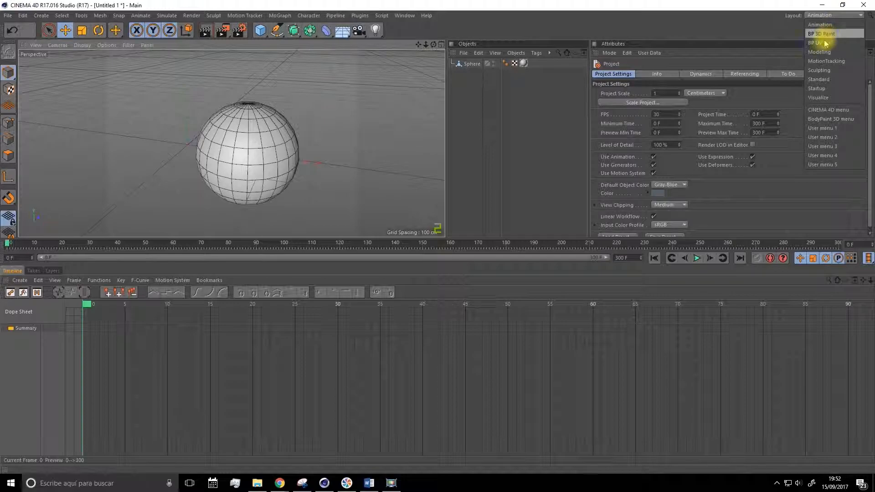
left_click(825, 81)
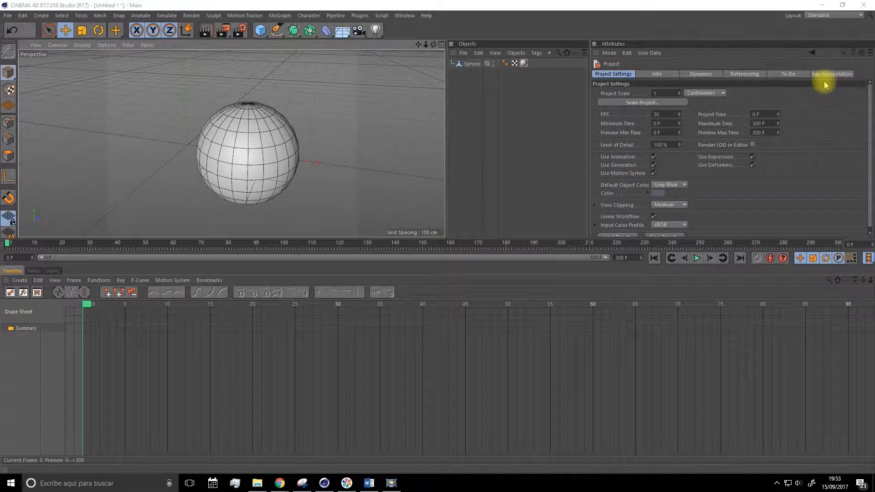
left_click(818, 15)
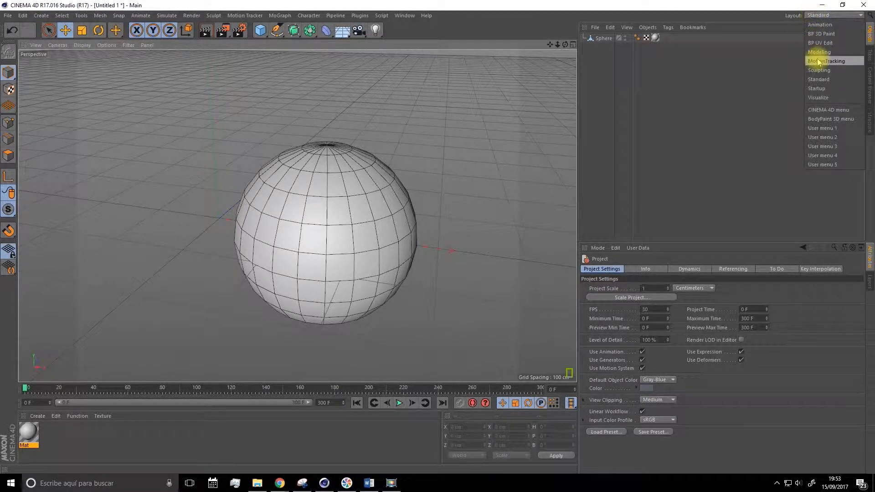
left_click(819, 88)
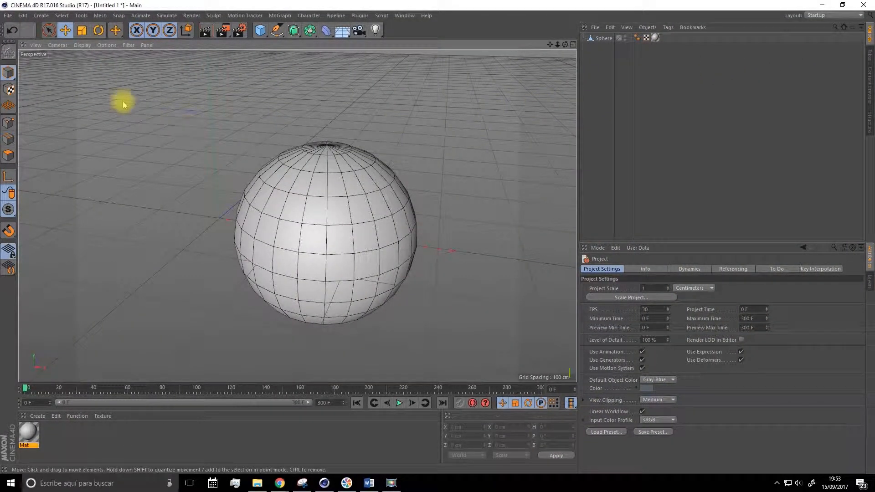
View the Takes, Content Browser and Structure managers, and return to the Content Browser
left_click(871, 59)
left_click(870, 79)
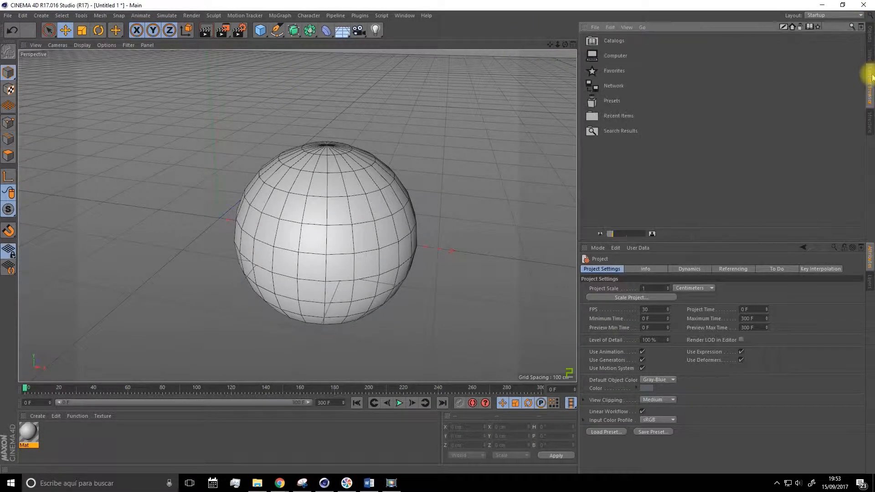
left_click(871, 120)
left_click(871, 89)
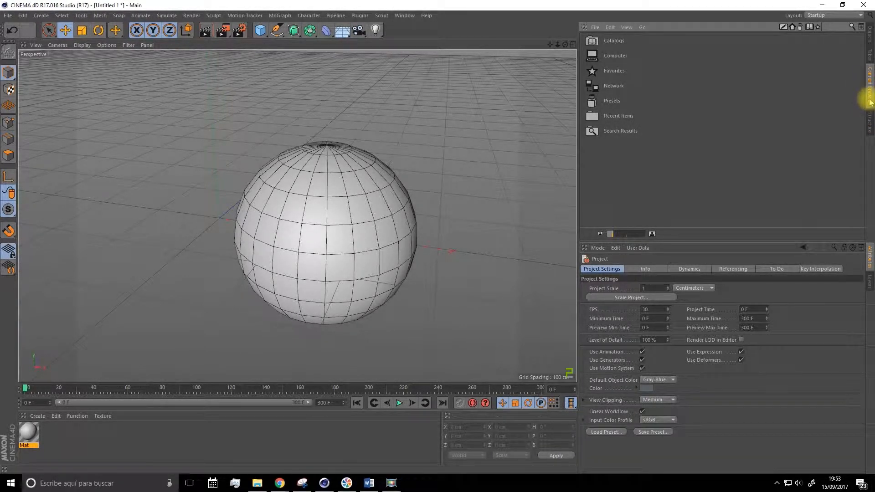
Add the Bigman 01 - Pointing figure from the Visualize presets' 3D Objects, Humans, 3D People [Low Resolution] folder to the scene
double_click(614, 103)
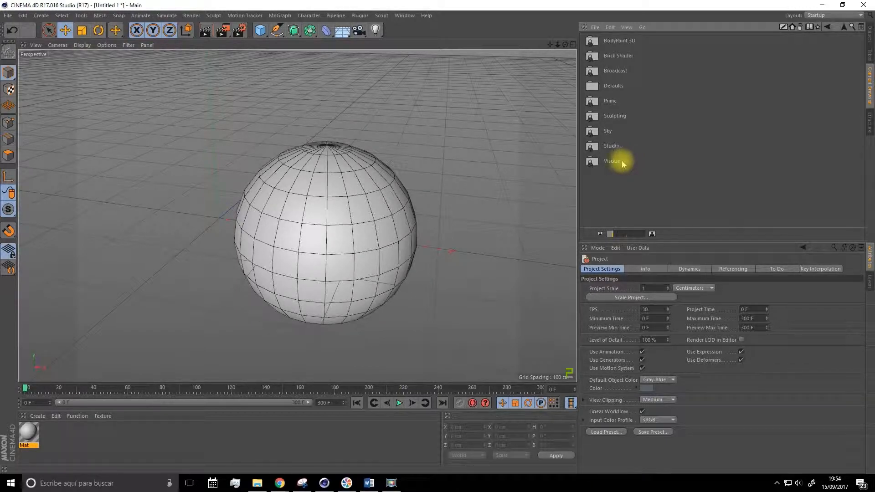
double_click(624, 163)
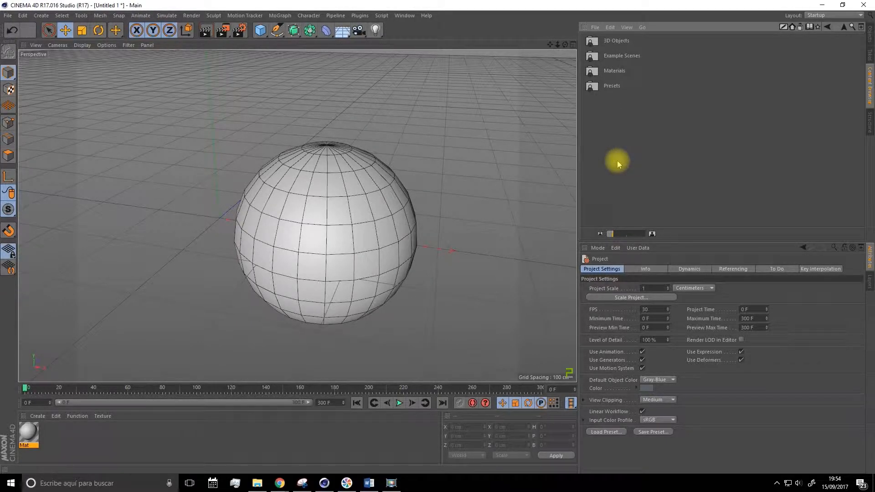
double_click(616, 42)
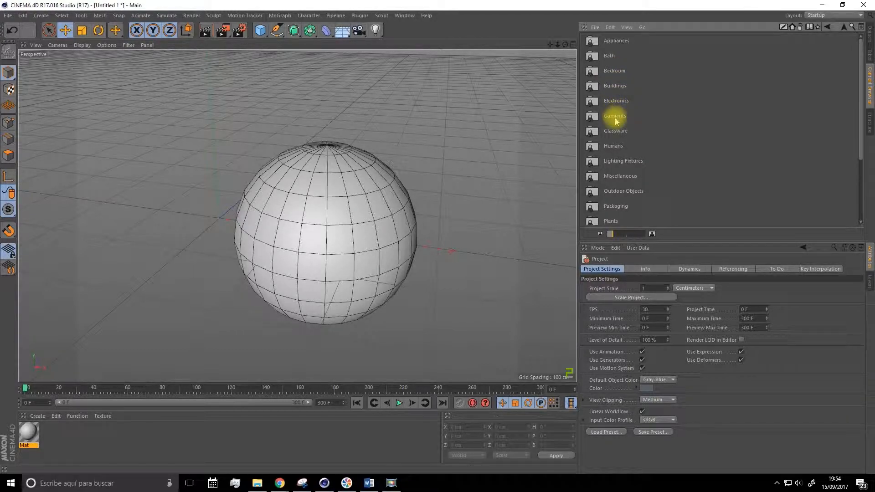
double_click(614, 146)
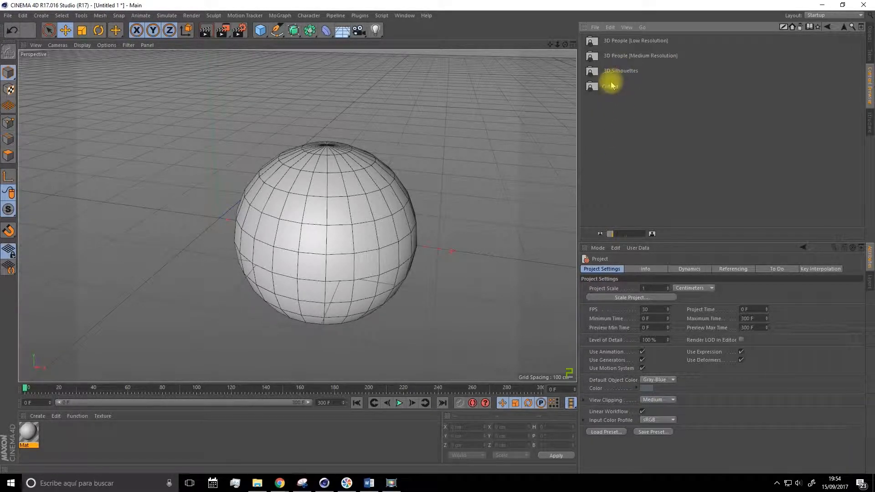
double_click(615, 41)
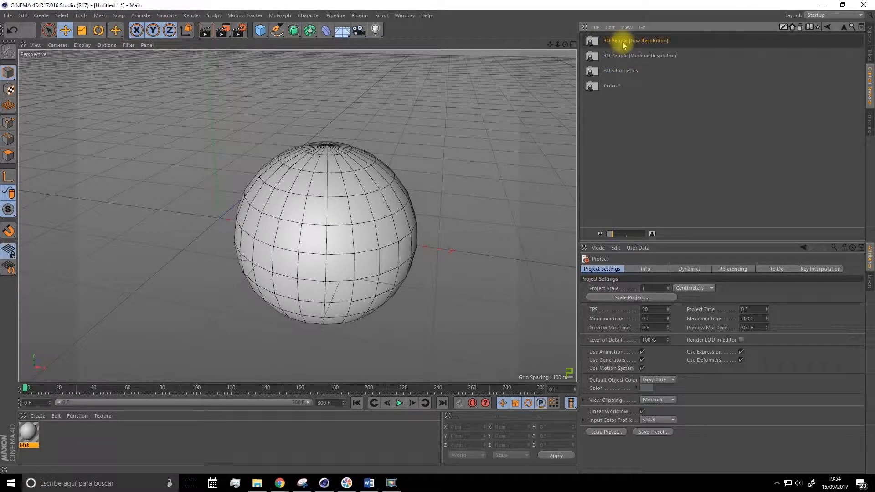
double_click(615, 59)
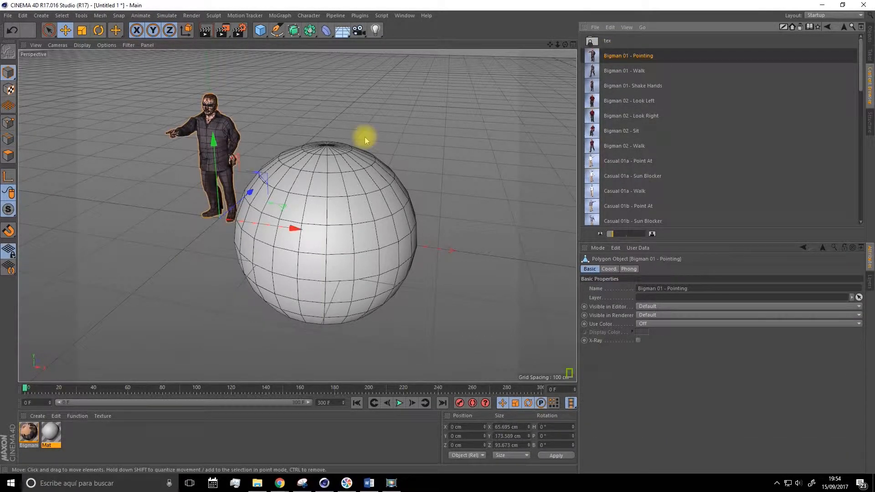
Examine the human figure beside the sphere from several angles and distances
left_click_drag(260, 141, 307, 142, "alt")
middle_click_drag(307, 141, 498, 114, "alt")
scroll(381, 123, "up", 4)
scroll(394, 126, "down", 4)
scroll(394, 126, "down", 10)
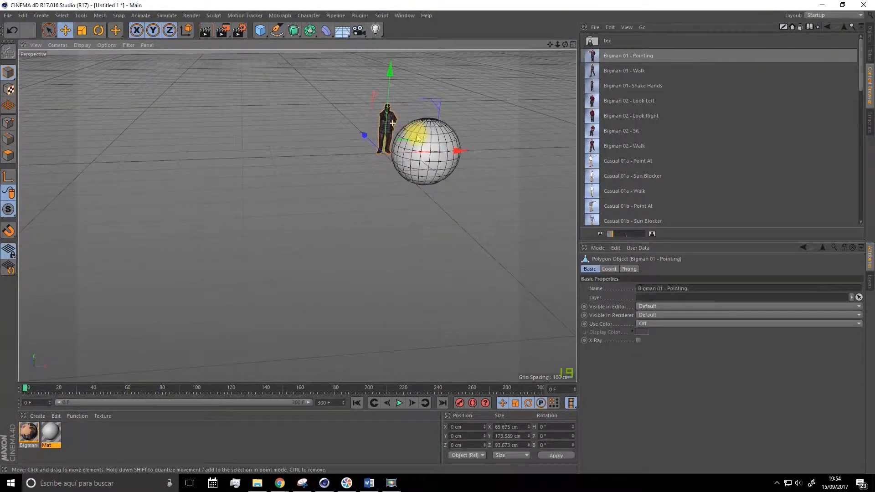
middle_click_drag(459, 169, 384, 222, "alt")
scroll(400, 180, "up", 6)
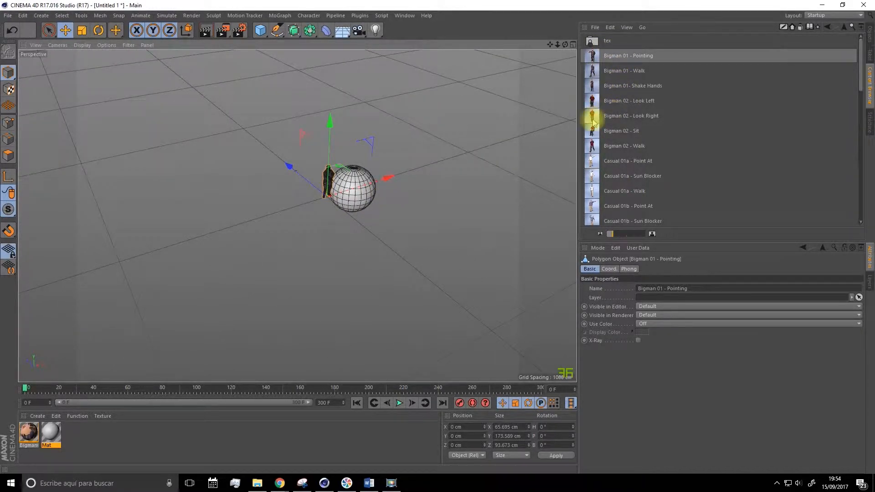
left_click_drag(418, 172, 375, 168, "alt")
scroll(375, 169, "up", 5)
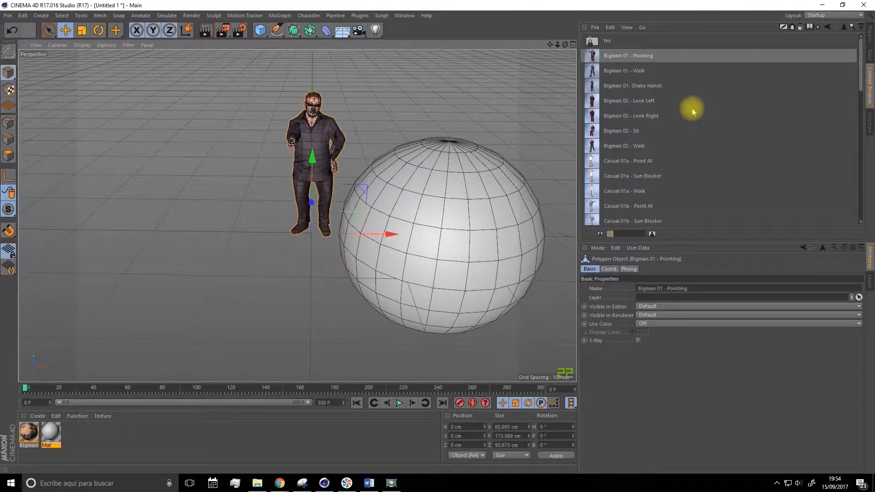
Browse the Visualize presets' ceramic materials and return to the Content Browser's root level
left_click(828, 27)
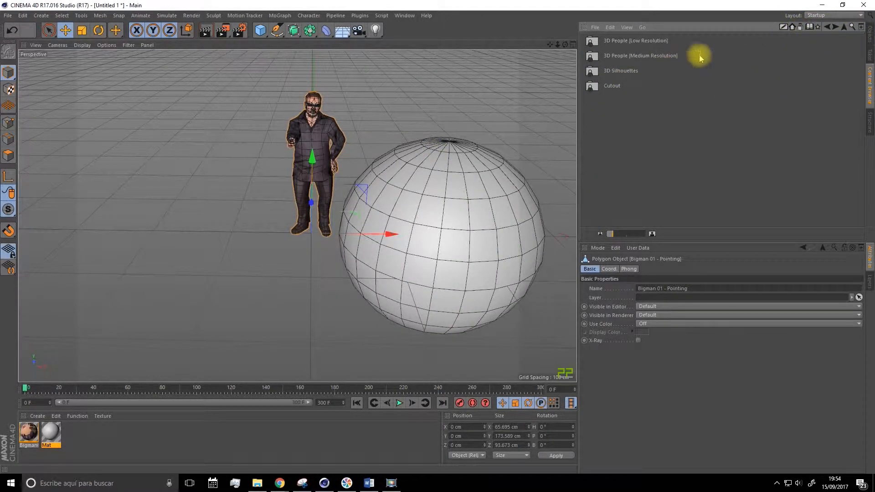
left_click(827, 27)
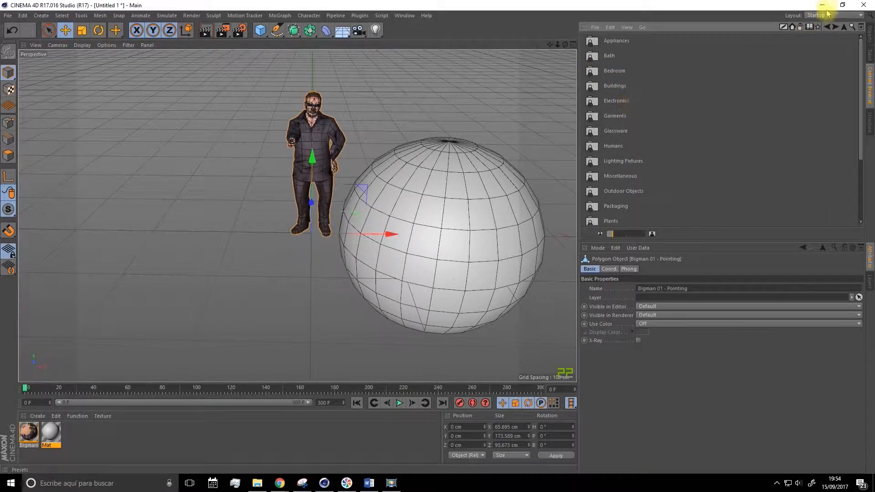
left_click(829, 27)
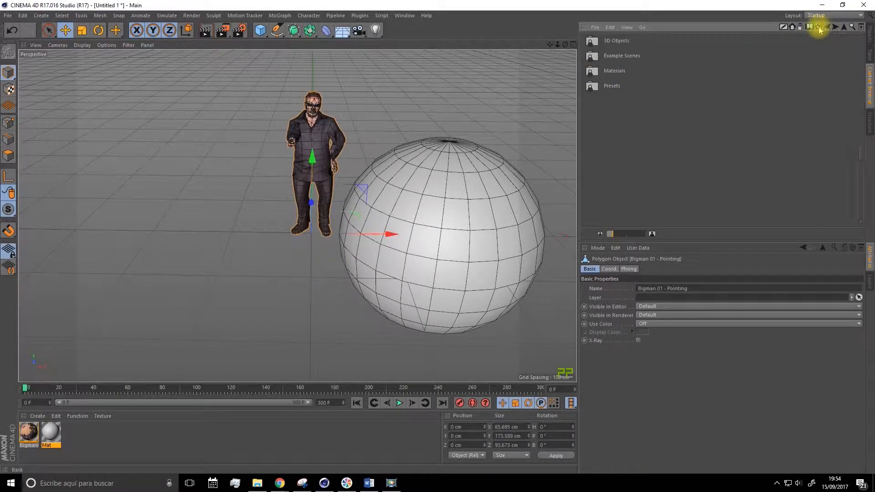
double_click(614, 72)
double_click(612, 85)
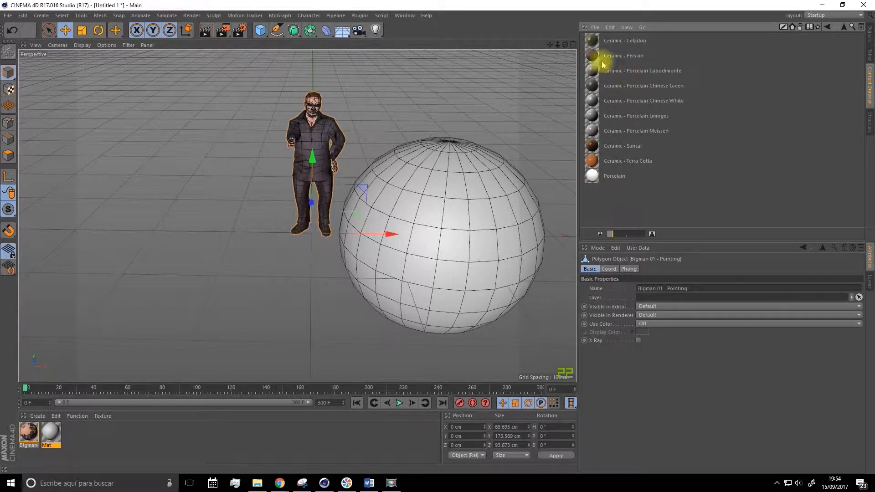
left_click(828, 28)
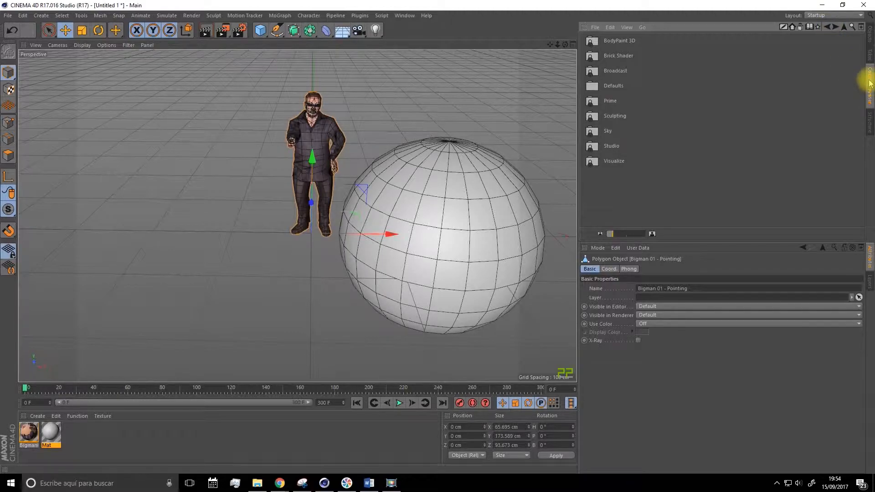
left_click(829, 28)
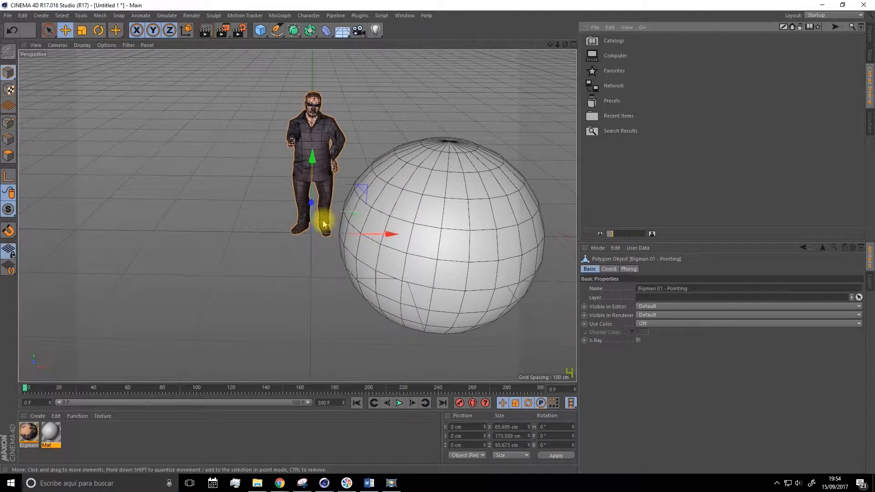
Empty the scene by deleting both materials, the Bigman figure and the sphere
left_click_drag(81, 428, 2, 459)
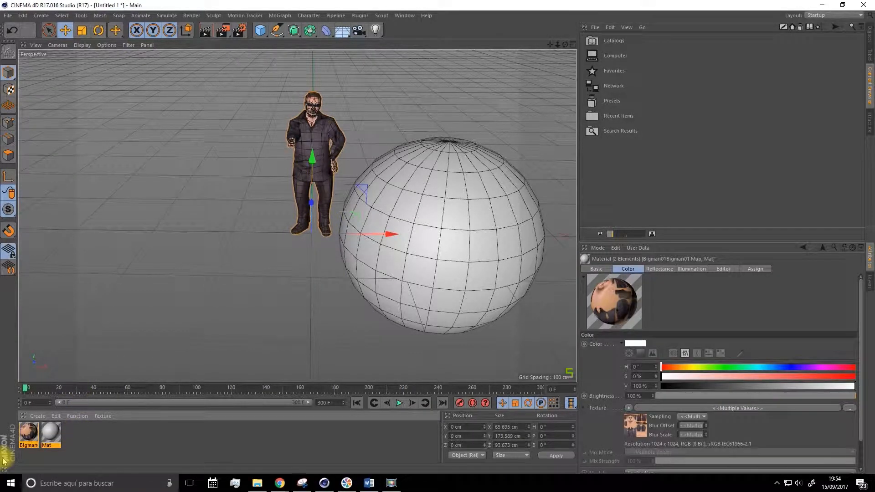
key("Delete")
left_click(327, 144)
key("Delete")
left_click_drag(341, 121, 273, 97, "alt")
left_click(372, 266)
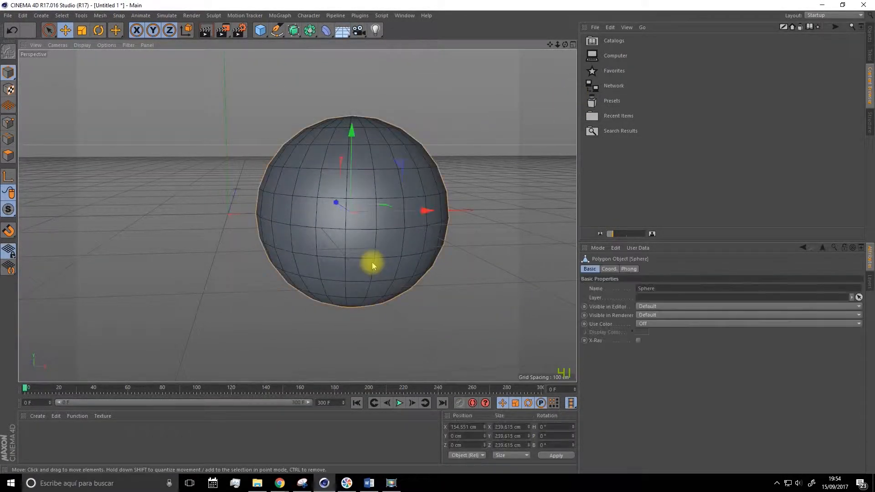
key("Delete")
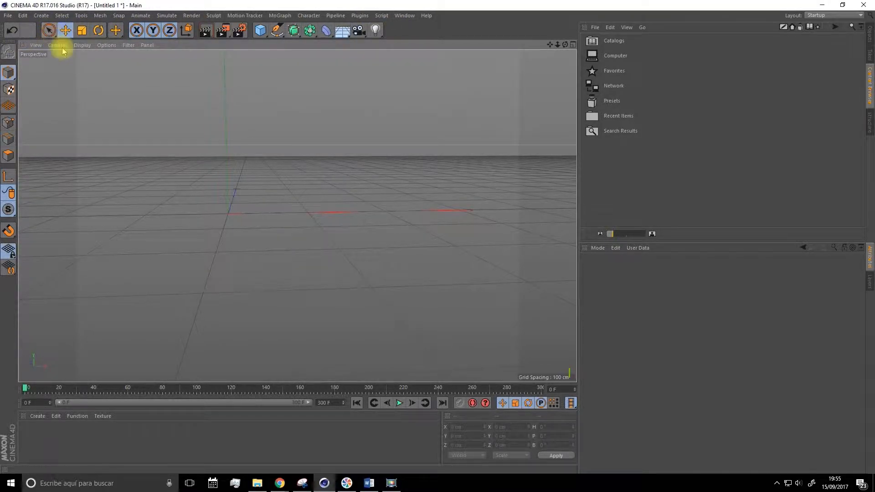
Show the Objects manager, display all four views, and maximize the Perspective view again
left_click(869, 36)
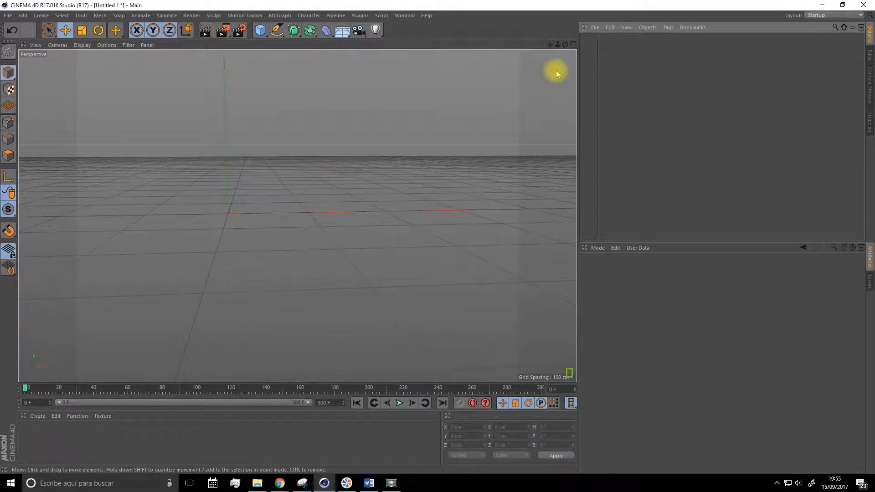
left_click(573, 45)
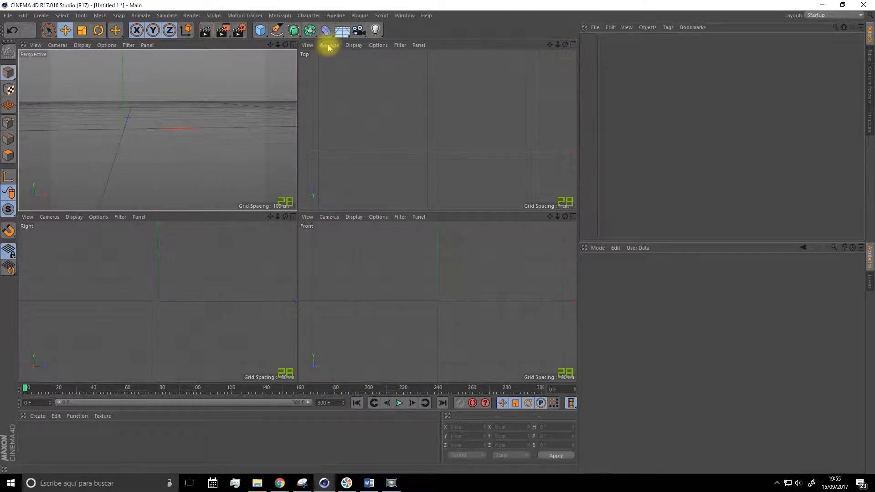
left_click(293, 45)
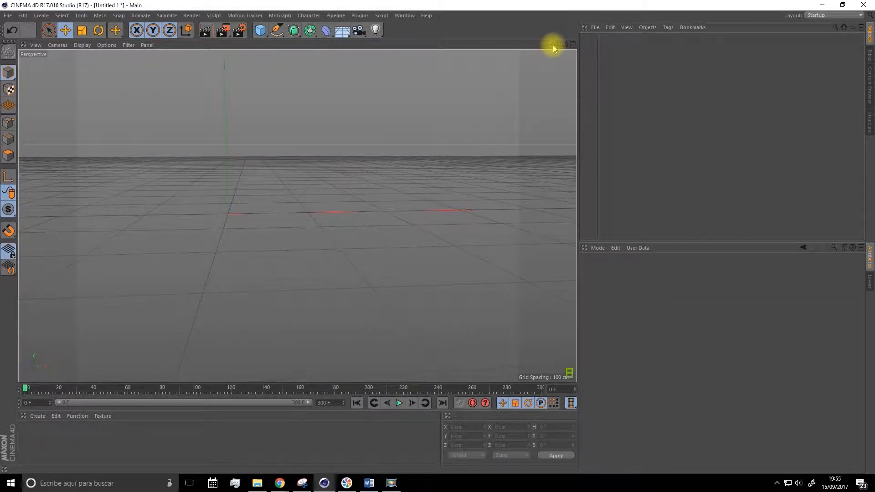
Add a default cube and frame it in the Perspective view using the viewport navigation controls
left_click(261, 31)
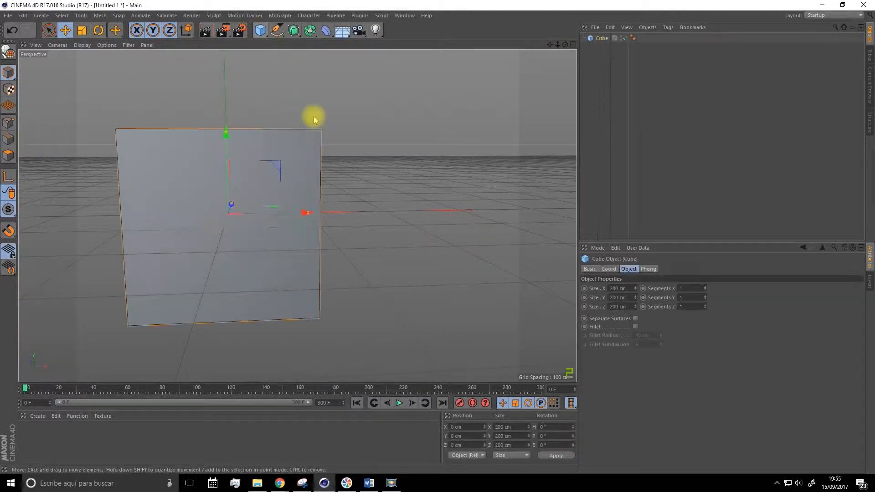
left_click_drag(550, 45, 599, 43)
left_click_drag(297, 216, 601, 78)
mouse_move(419, 156)
left_mouse_down("alt")
mouse_move(387, 166)
mouse_move(407, 156)
left_mouse_up("alt")
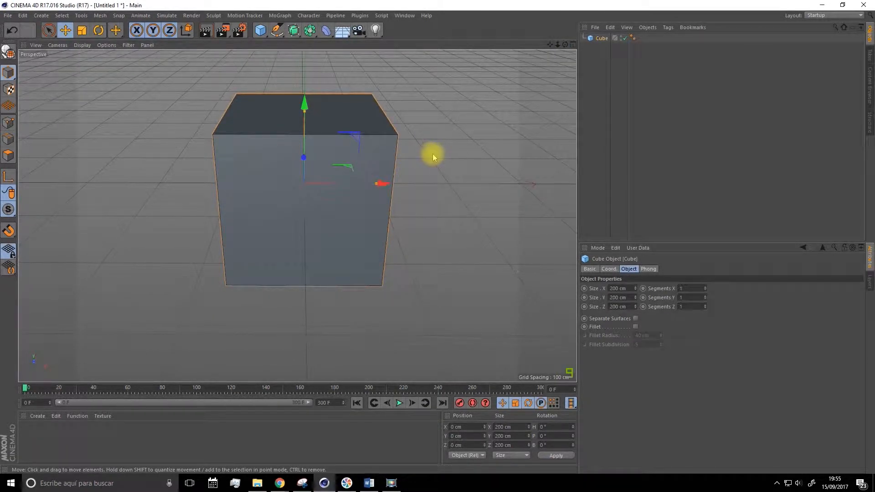
Examine the cube in the Perspective view by orbiting, panning and zooming around it
left_click_drag(435, 157, 356, 123, "alt")
middle_click_drag(356, 123, 376, 91, "alt")
scroll(337, 149, "down", 6)
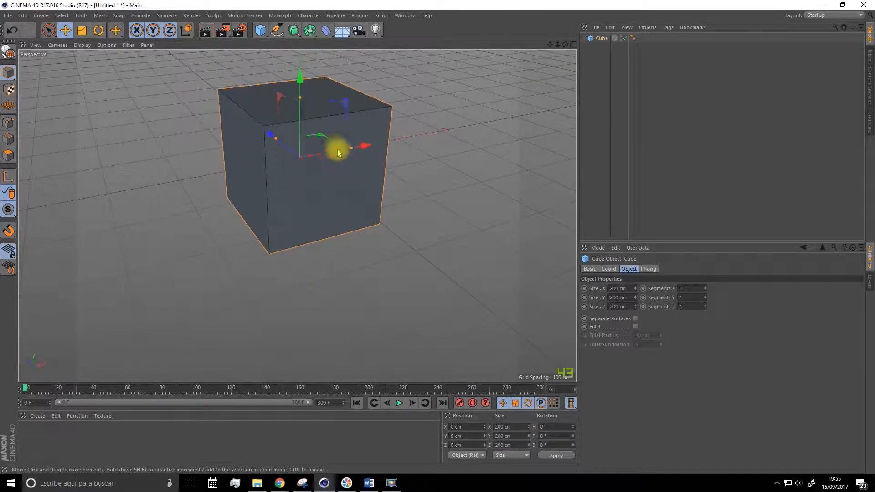
scroll(329, 143, "up", 6)
scroll(330, 142, "down", 2)
scroll(326, 141, "up", 3)
scroll(327, 141, "down", 1)
scroll(332, 137, "up", 4)
scroll(331, 137, "down", 5)
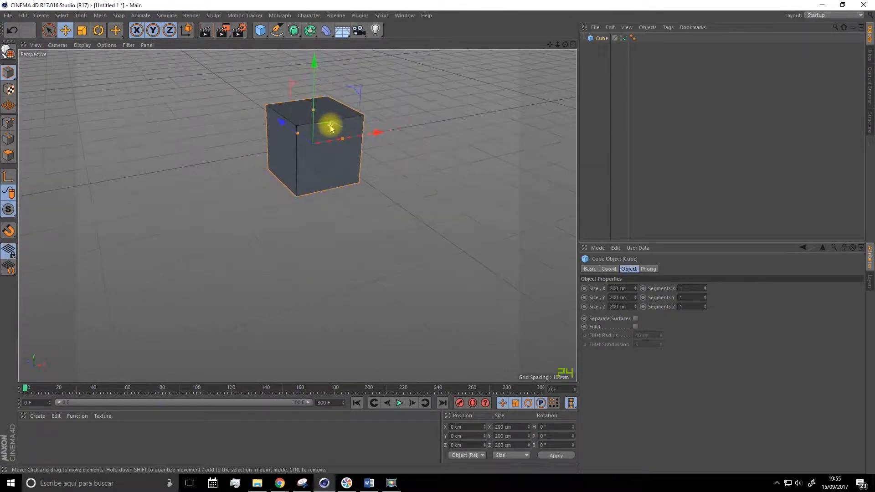
left_click_drag(320, 152, 360, 136, "alt")
mouse_move(360, 136)
right_mouse_down("alt")
mouse_move(336, 149)
mouse_move(366, 73)
mouse_move(349, 164)
mouse_move(368, 58)
mouse_move(344, 149)
mouse_move(341, 128)
mouse_move(358, 73)
mouse_move(340, 68)
mouse_move(326, 90)
mouse_move(336, 116)
right_mouse_up("alt")
left_click_drag(337, 117, 364, 167, "alt")
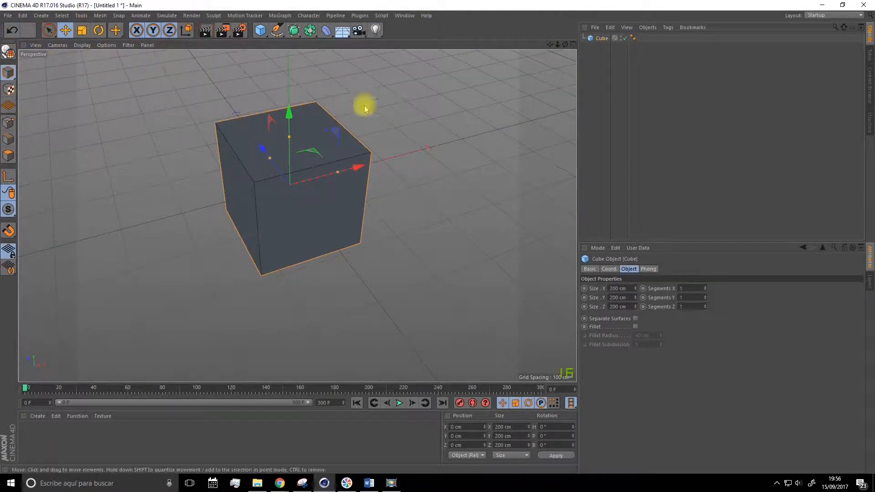
Display all four views, return to the Perspective view, and look at the cube from its opposite side
left_click(572, 44)
left_click(293, 44)
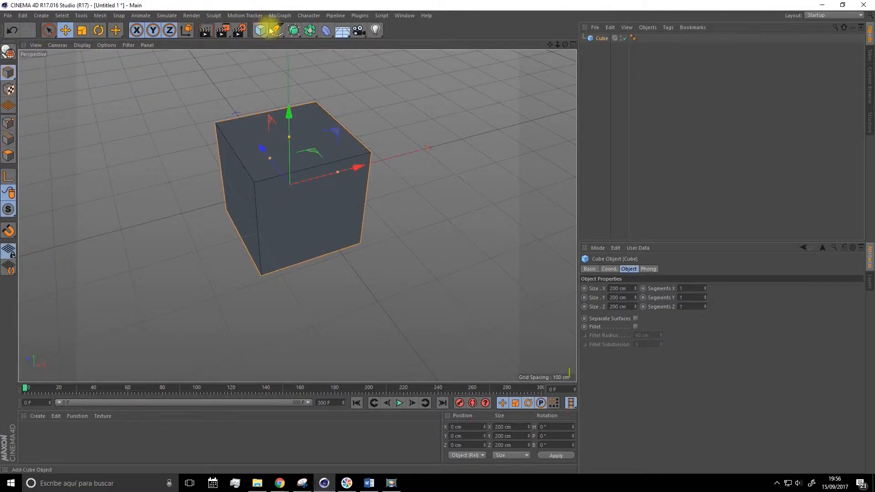
scroll(223, 139, "down", 2)
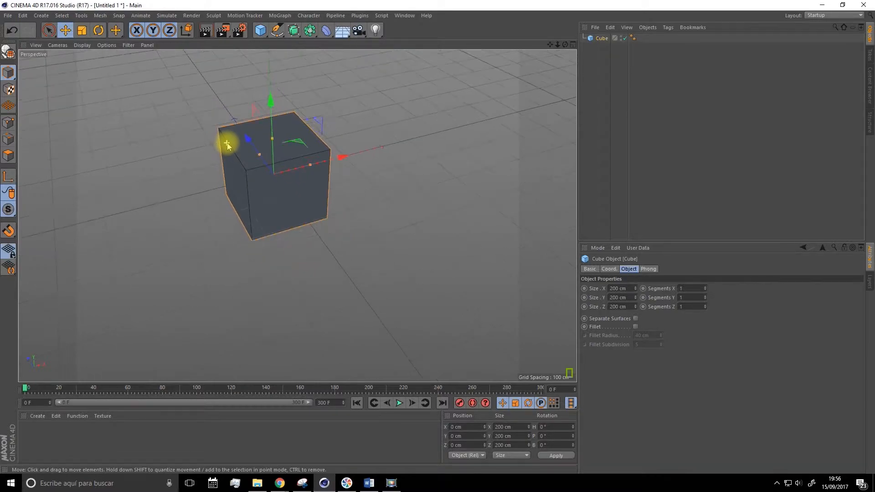
left_click_drag(229, 143, 417, 137, "alt")
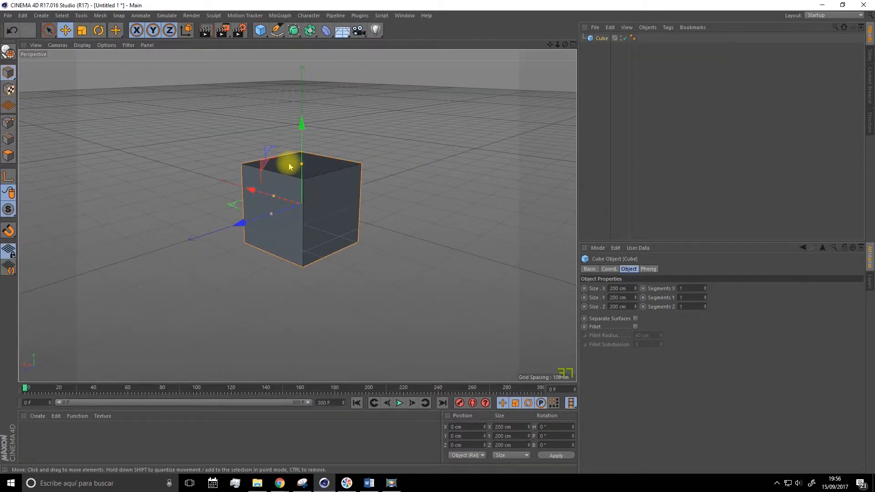